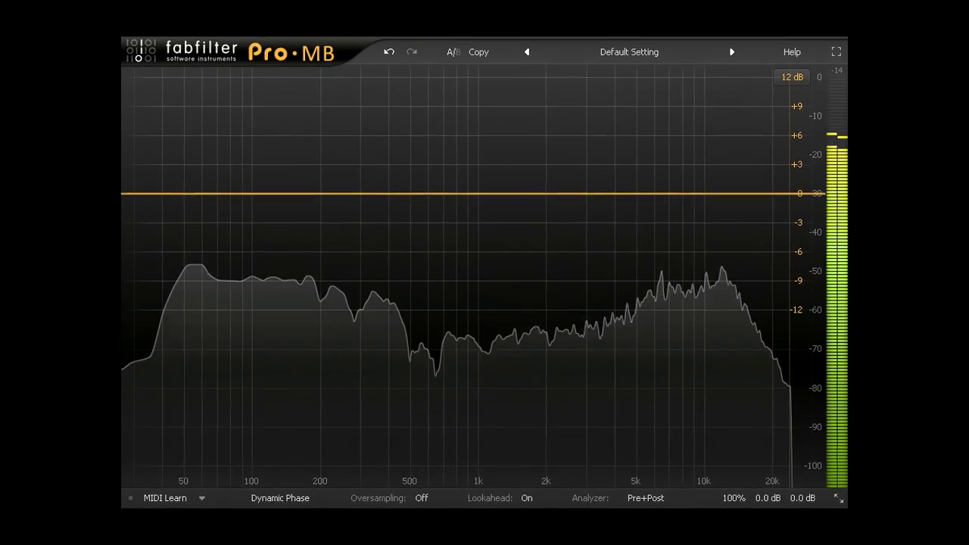
# Add a band stretched from 30 Hz to the top of the spectrum and switch it to expansion
pyautogui.click(282, 193)
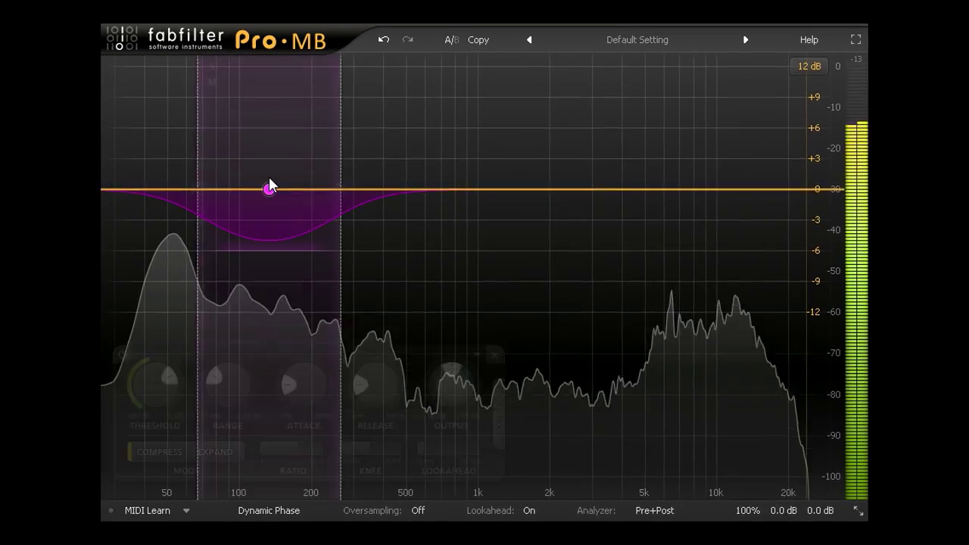
pyautogui.moveTo(199, 141); pyautogui.dragTo(106, 150)
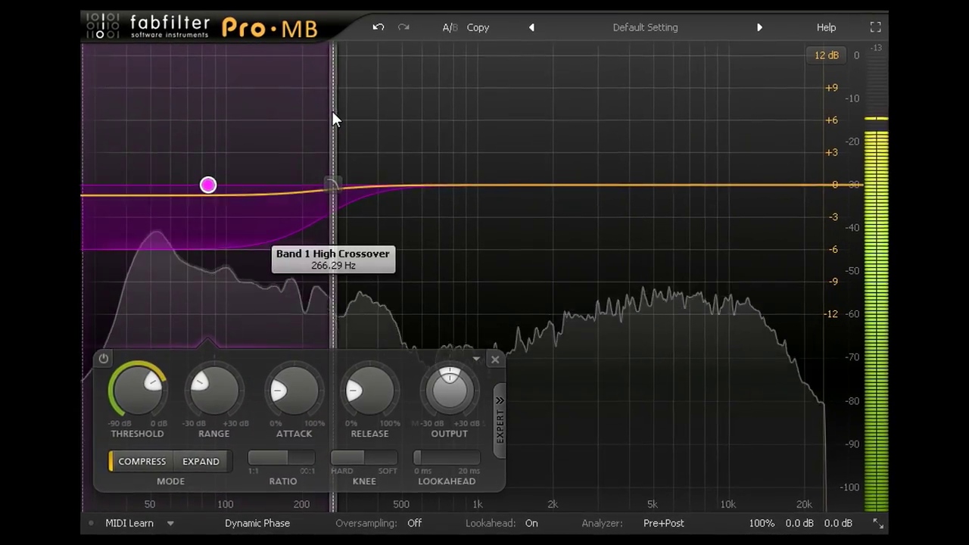
pyautogui.moveTo(335, 119); pyautogui.dragTo(856, 219)
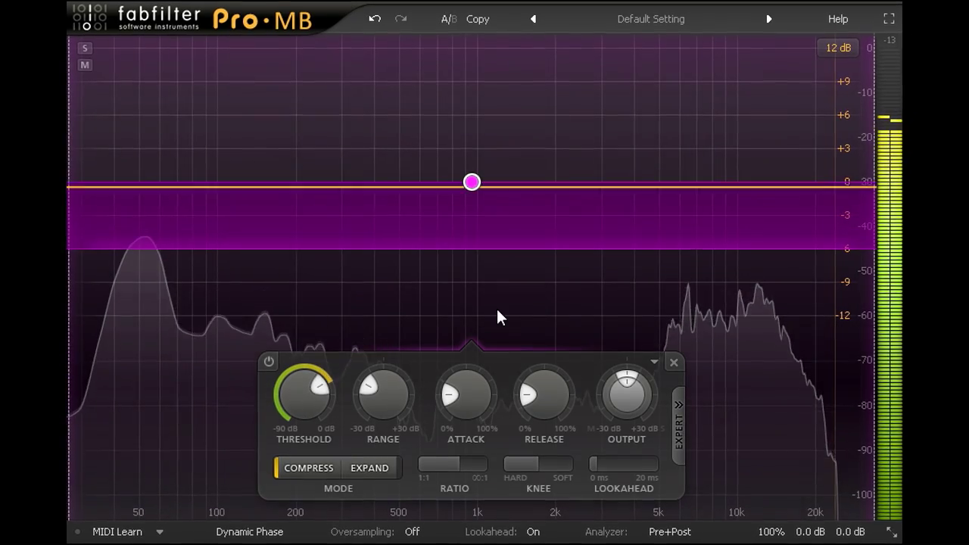
pyautogui.click(361, 470)
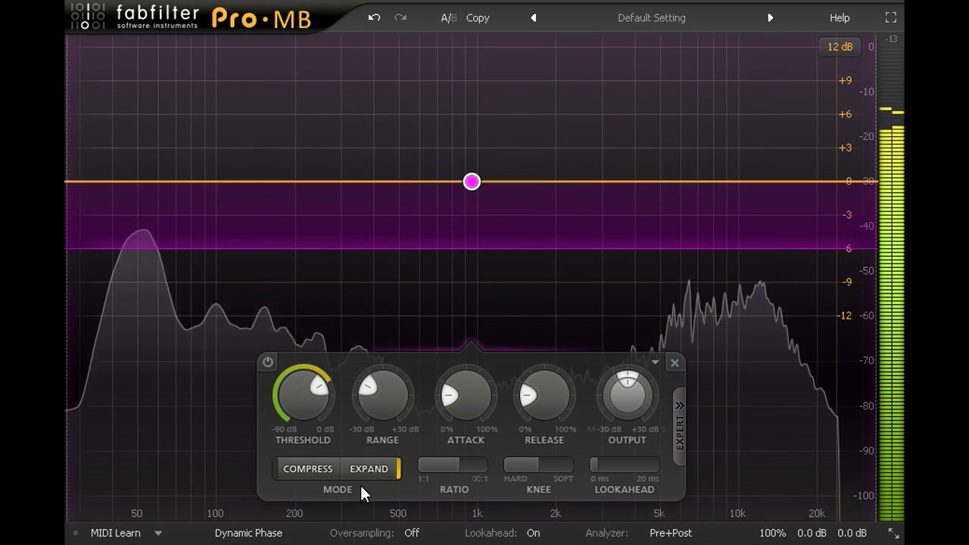
# Set the range to about -14 dB, hard knee, threshold near -17.4 dB and release about 45.8%
pyautogui.moveTo(299, 407)
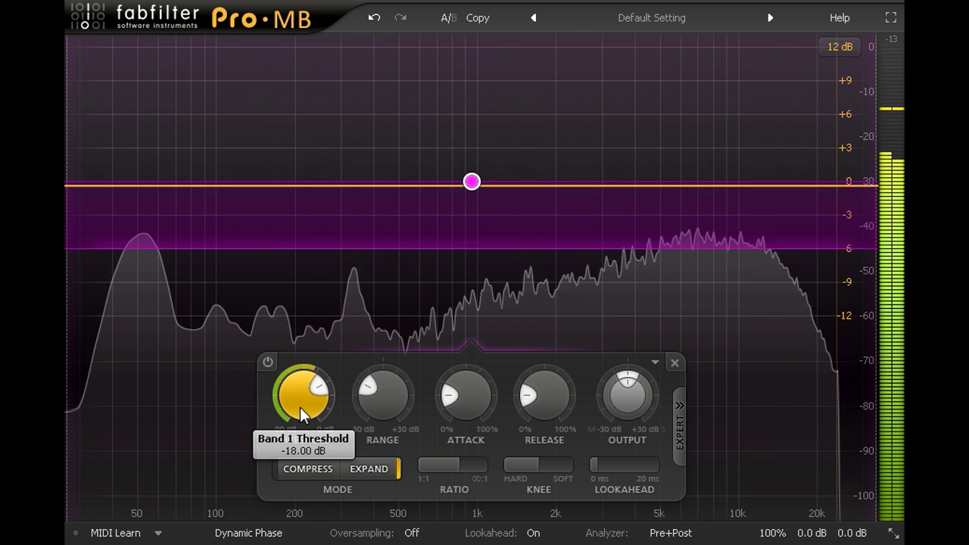
pyautogui.moveTo(380, 400); pyautogui.dragTo(384, 471)
pyautogui.moveTo(313, 410)
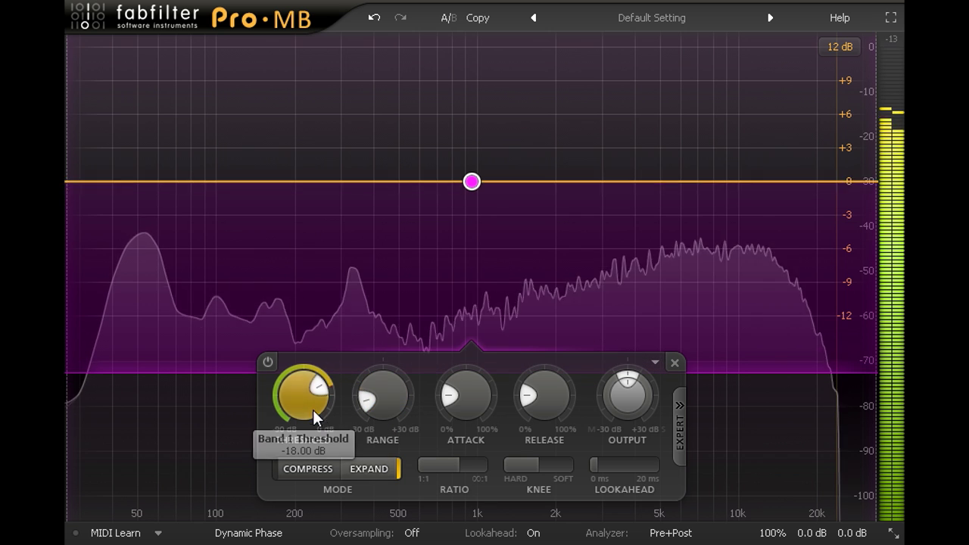
pyautogui.moveTo(313, 409); pyautogui.dragTo(300, 358)
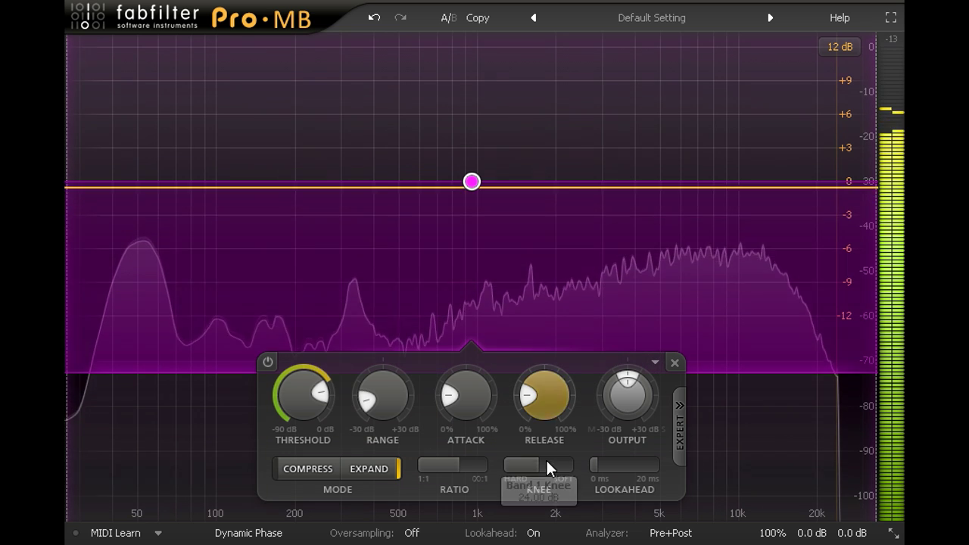
pyautogui.moveTo(528, 468); pyautogui.dragTo(371, 463)
pyautogui.moveTo(285, 401); pyautogui.dragTo(297, 425)
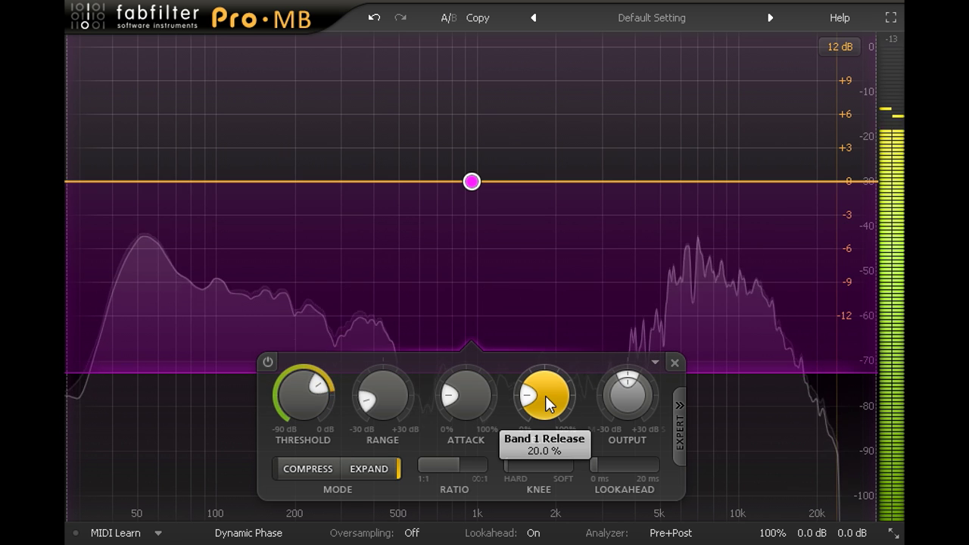
pyautogui.moveTo(546, 396); pyautogui.dragTo(531, 459)
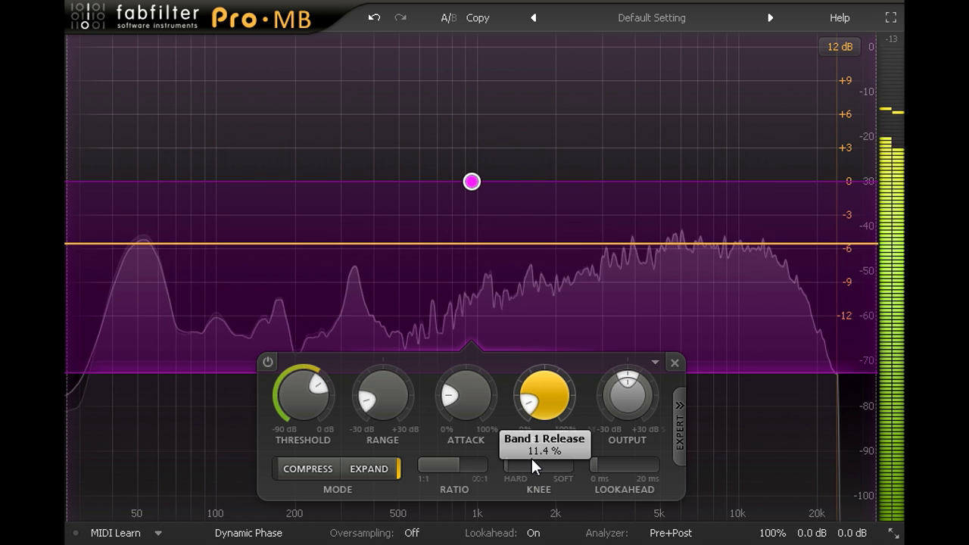
# Bypass and re-enable the band, then try a 2.73:1 ratio with threshold near -24 dB
pyautogui.click(267, 362)
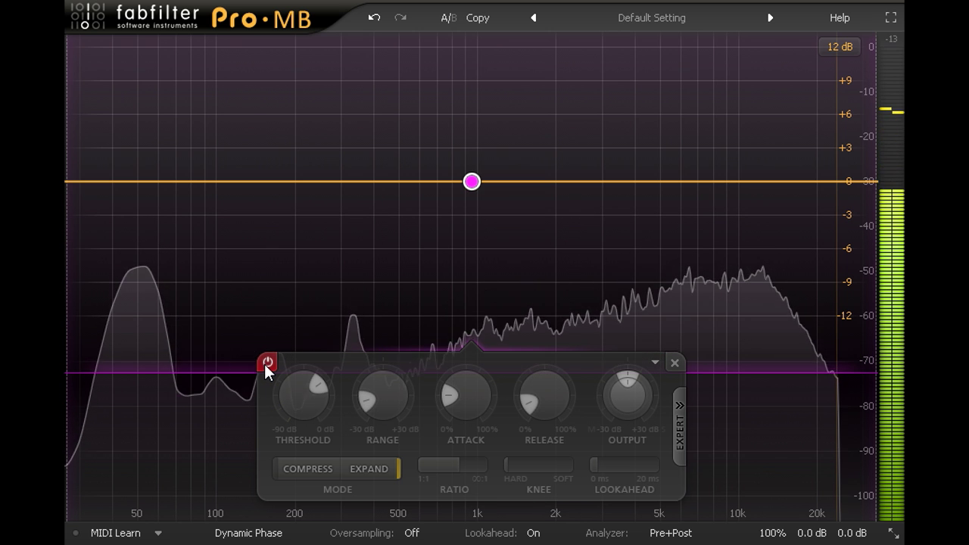
pyautogui.click(265, 363)
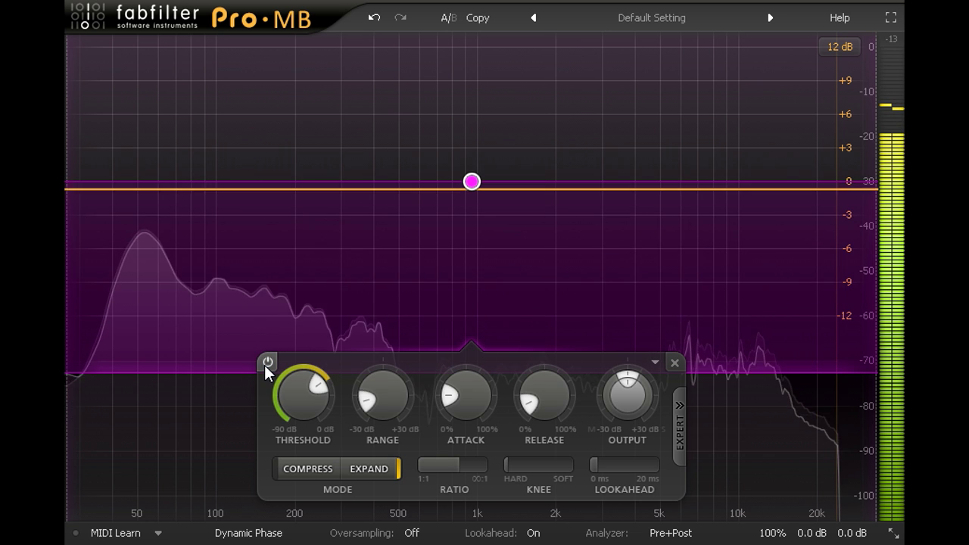
pyautogui.moveTo(449, 459); pyautogui.dragTo(354, 477)
pyautogui.scroll(-2, 302, 414)
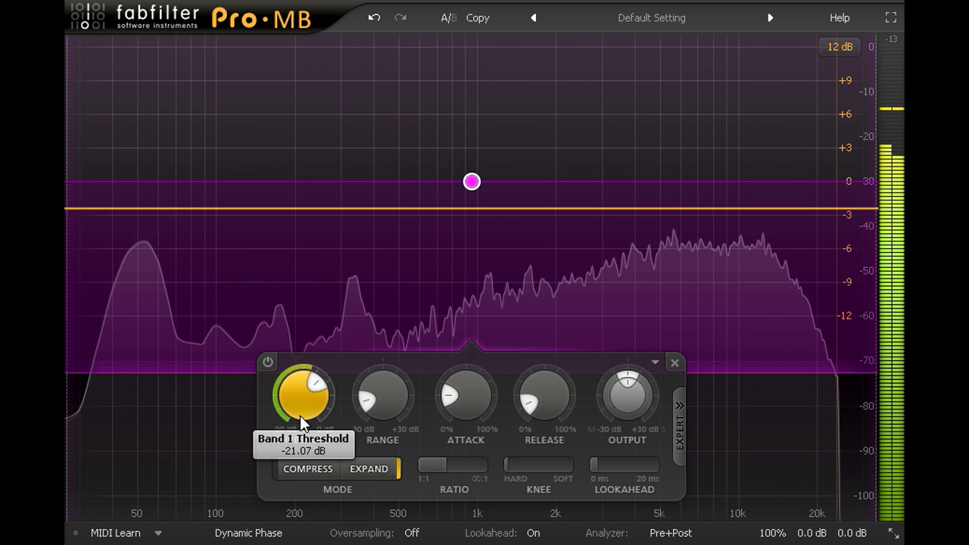
pyautogui.moveTo(300, 429)
pyautogui.mouseDown()
pyautogui.moveTo(302, 449)
pyautogui.moveTo(302, 441)
pyautogui.mouseUp()
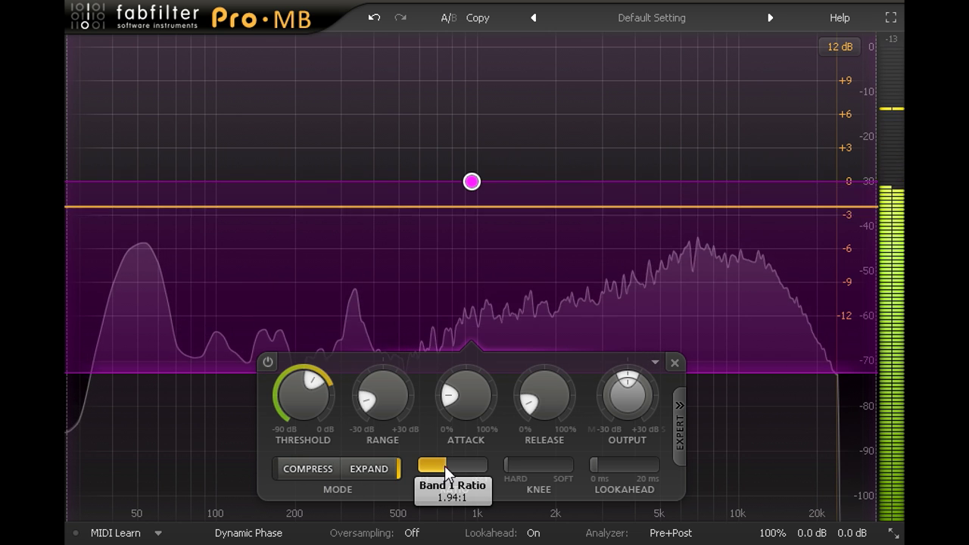
# Set the ratio to 5.30:1, threshold to about -21.6 dB and release to 36.1%
pyautogui.moveTo(444, 466); pyautogui.dragTo(651, 473)
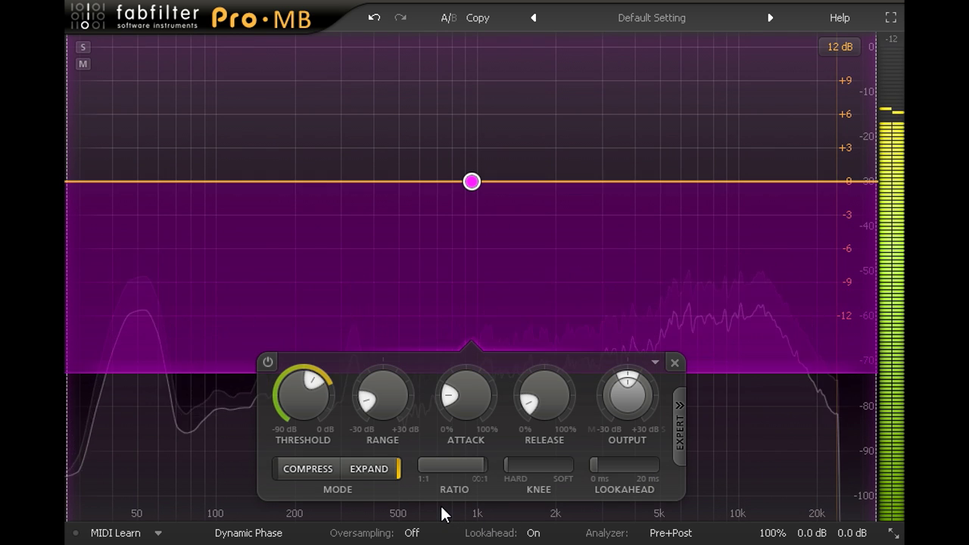
pyautogui.moveTo(299, 399); pyautogui.dragTo(300, 348)
pyautogui.moveTo(561, 399); pyautogui.dragTo(548, 381)
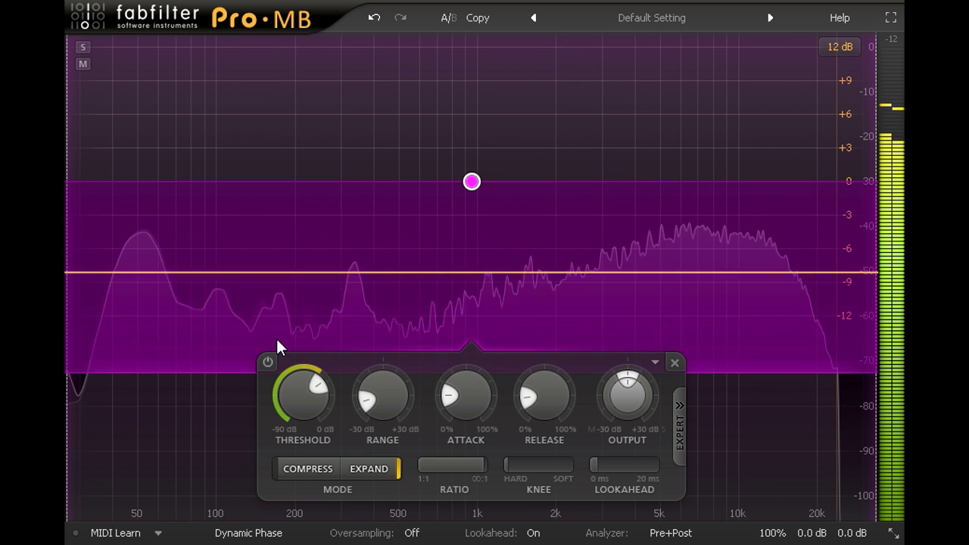
# Reveal the expert side-chain settings and compare Free and Band side-chain modes
pyautogui.click(679, 421)
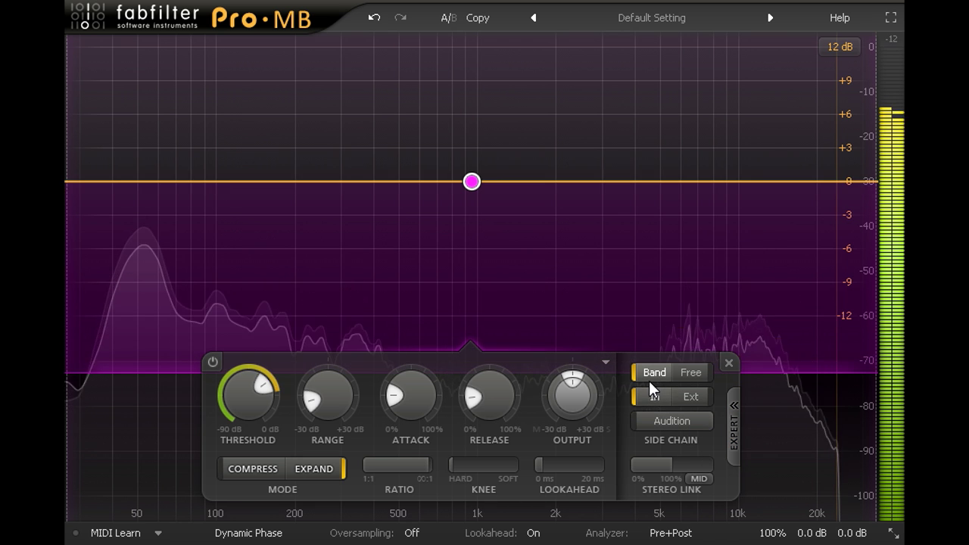
pyautogui.click(690, 374)
pyautogui.click(654, 374)
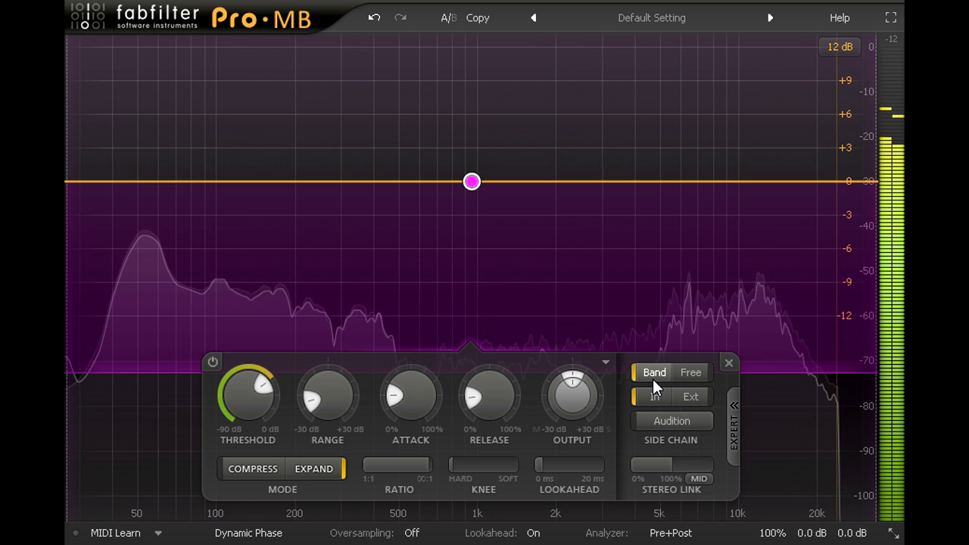
# Audition the side chain while sweeping the band from about 1.8 kHz down toward the lows
pyautogui.click(661, 417)
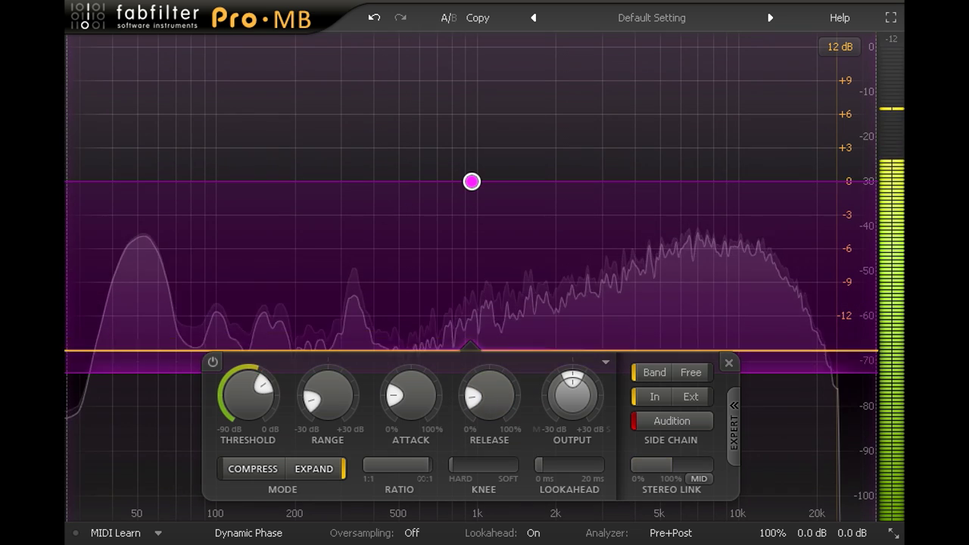
pyautogui.moveTo(67, 132); pyautogui.dragTo(579, 131)
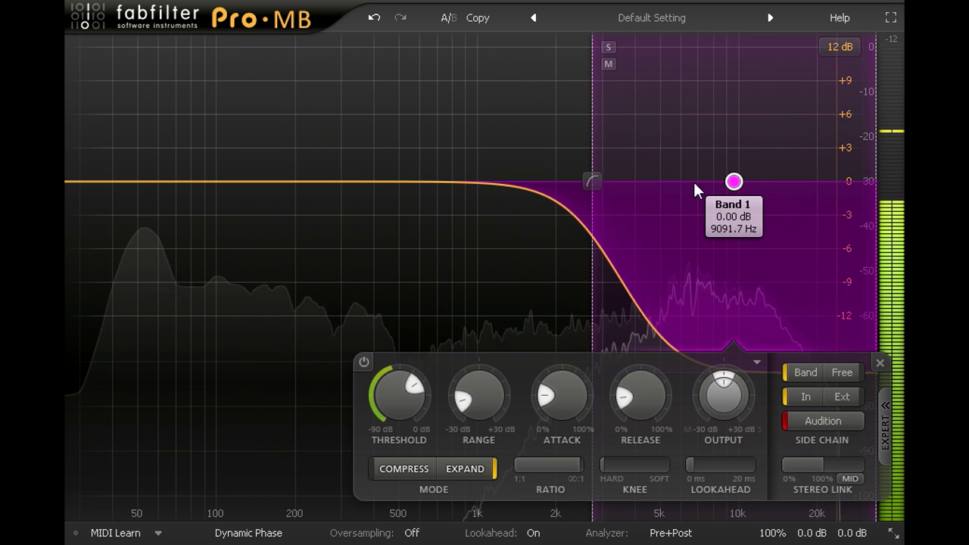
pyautogui.moveTo(733, 182); pyautogui.dragTo(231, 210)
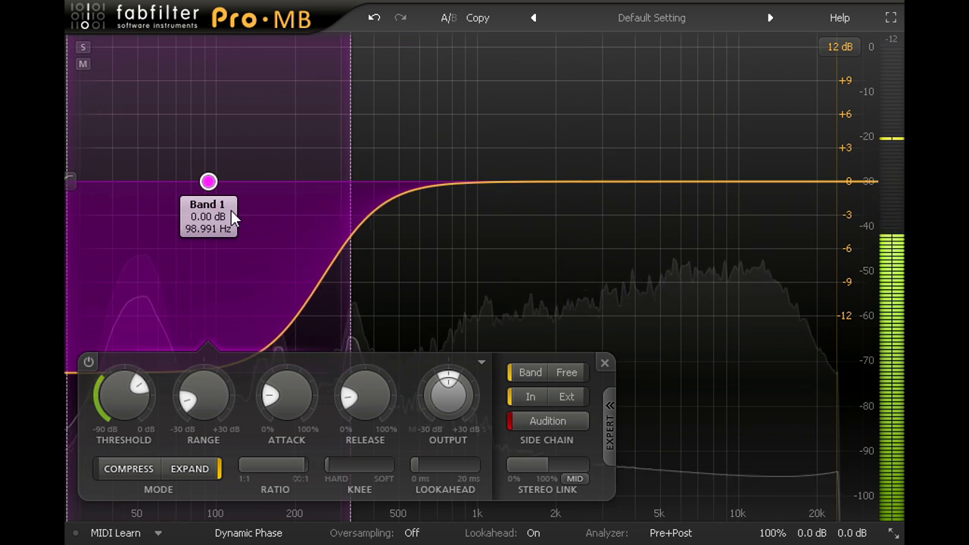
# Widen Band 1 to full range, use a Free side-chain filter from about 82.7 Hz to 18.2 kHz, audition off
pyautogui.moveTo(348, 174); pyautogui.dragTo(895, 210)
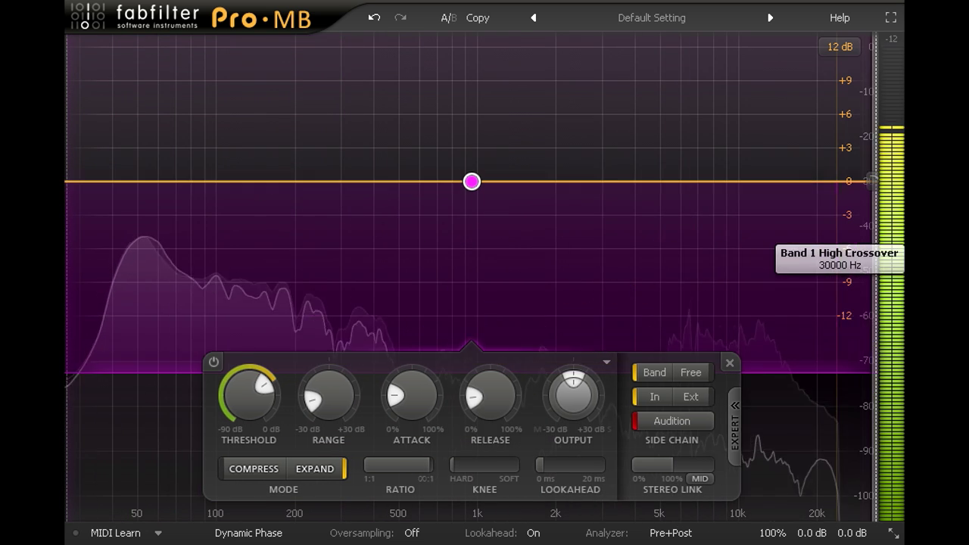
pyautogui.click(691, 373)
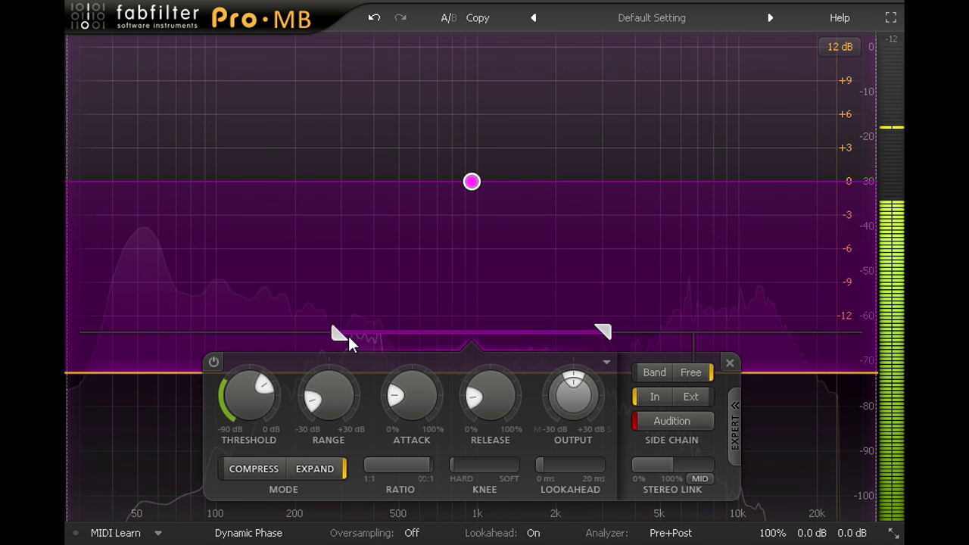
pyautogui.moveTo(355, 333); pyautogui.dragTo(218, 350)
pyautogui.moveTo(463, 333); pyautogui.dragTo(901, 345)
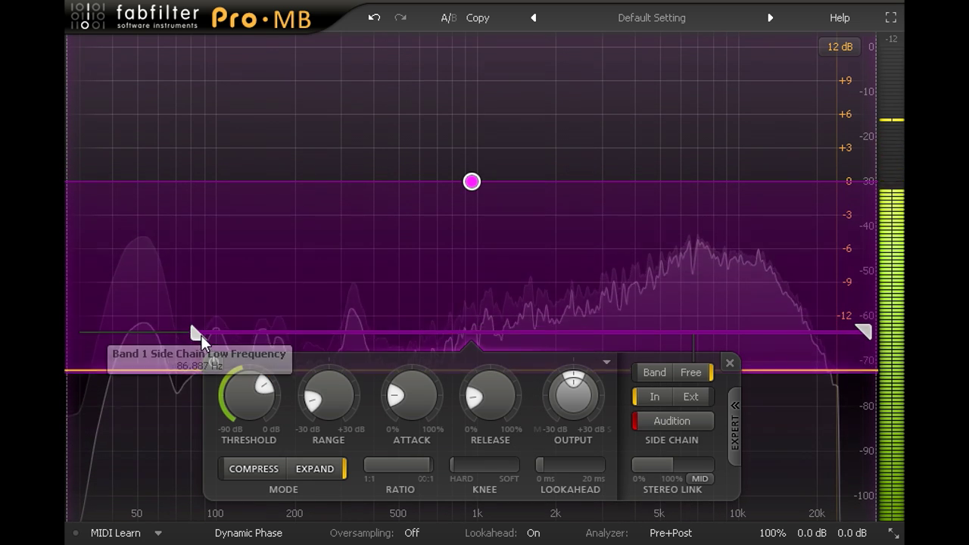
pyautogui.moveTo(198, 334)
pyautogui.mouseDown()
pyautogui.moveTo(180, 333)
pyautogui.moveTo(198, 325)
pyautogui.mouseUp()
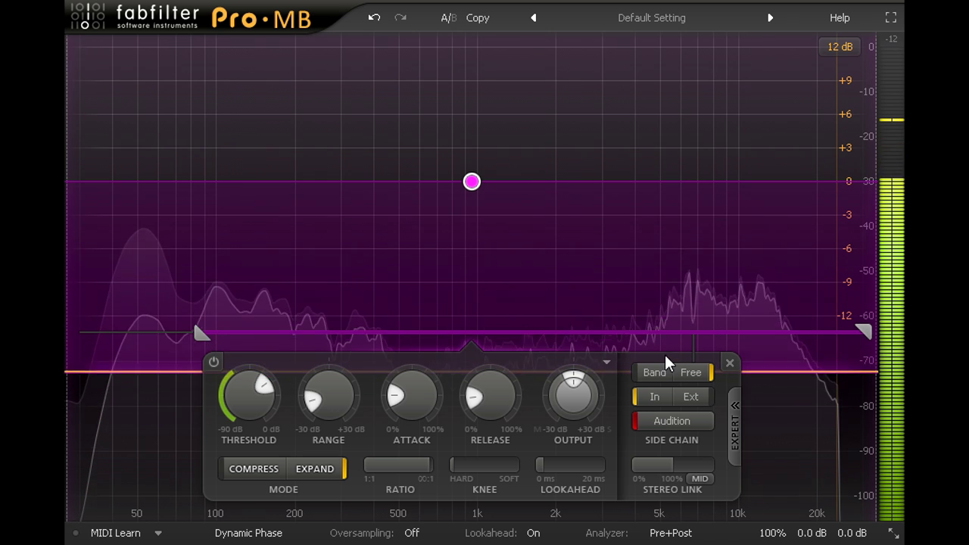
pyautogui.click(665, 422)
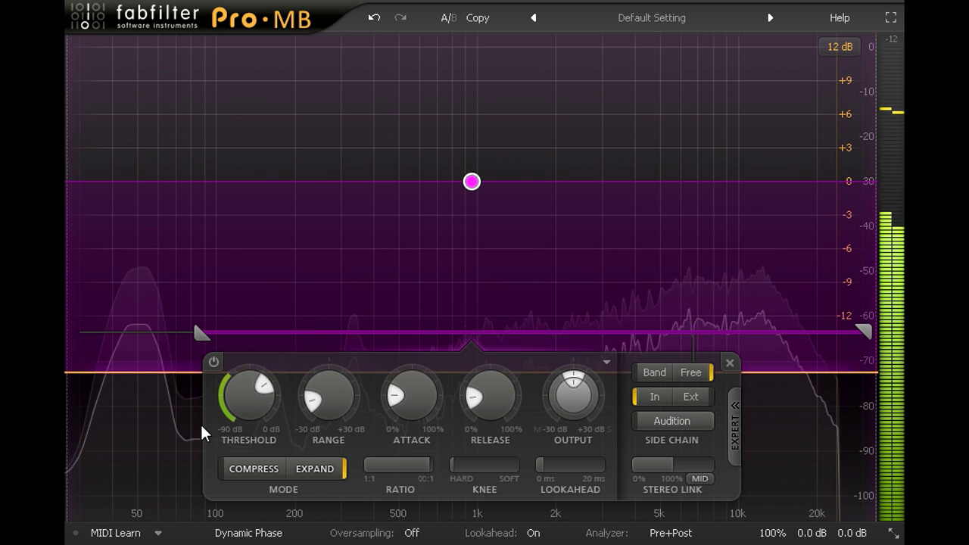
# Lower the threshold to about -21.4 dB, attack to about 5.2% and release to about 8.7%
pyautogui.moveTo(245, 397); pyautogui.dragTo(245, 423)
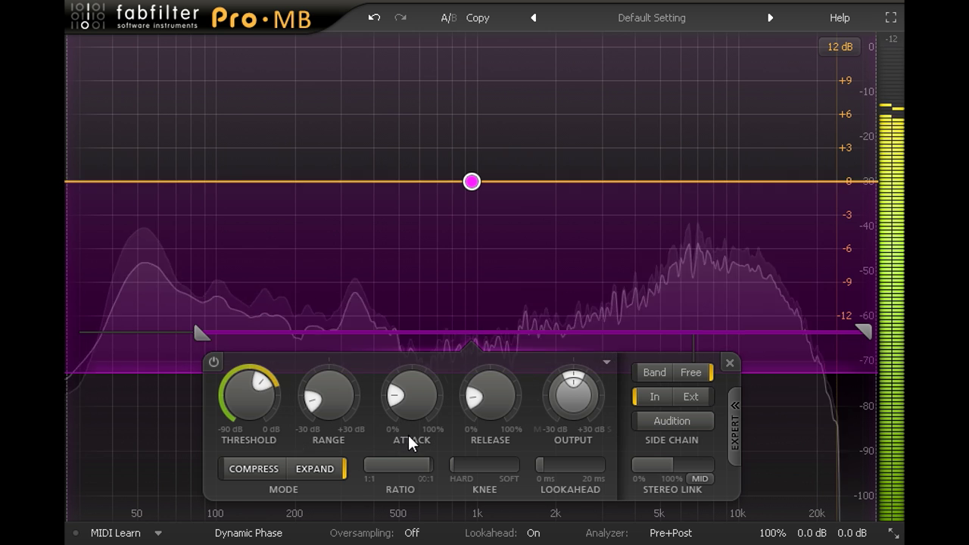
pyautogui.moveTo(409, 438); pyautogui.dragTo(419, 497)
pyautogui.moveTo(492, 383)
pyautogui.mouseDown()
pyautogui.moveTo(503, 443)
pyautogui.moveTo(505, 392)
pyautogui.mouseUp()
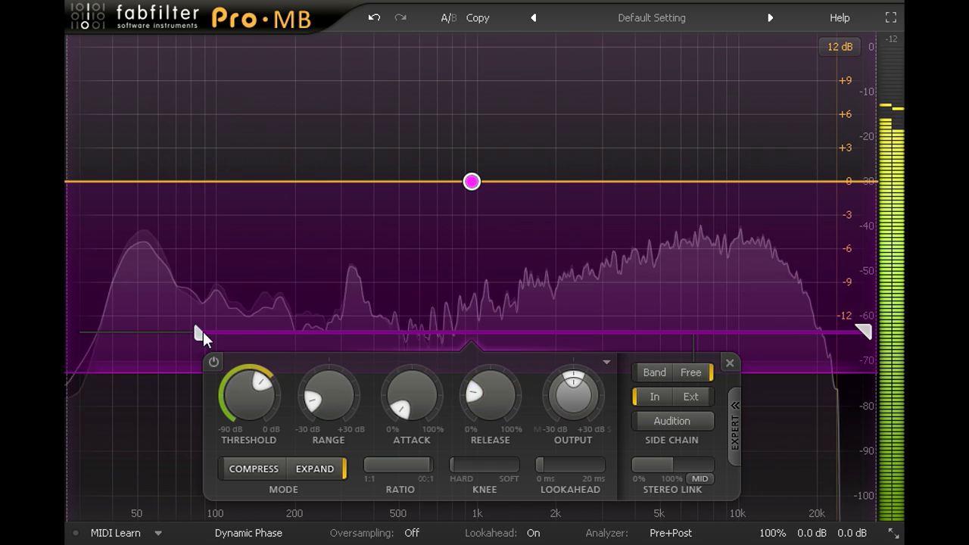
# Raise the side-chain low cutoff, pull its top down to about 357 Hz, and add 17 ms lookahead
pyautogui.moveTo(203, 331); pyautogui.dragTo(234, 329)
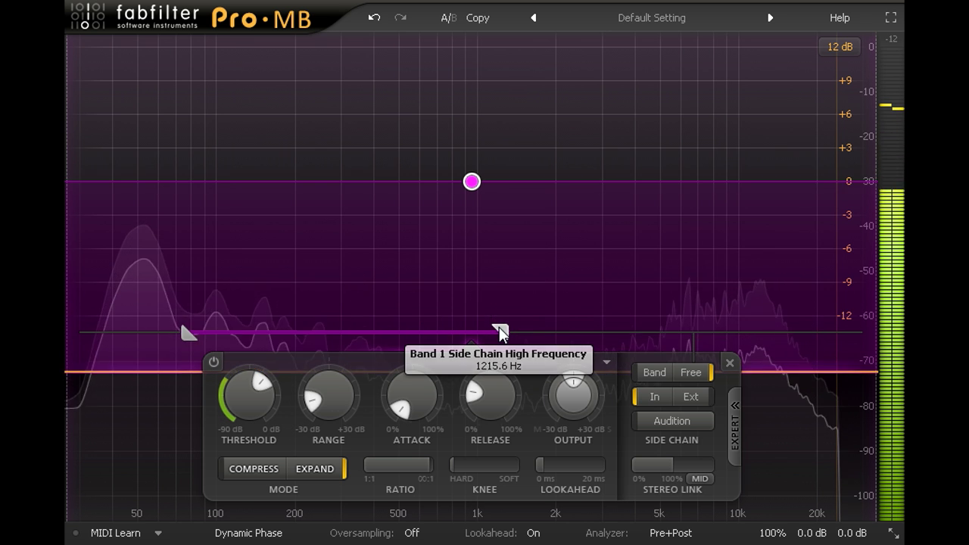
pyautogui.moveTo(500, 331); pyautogui.dragTo(318, 333)
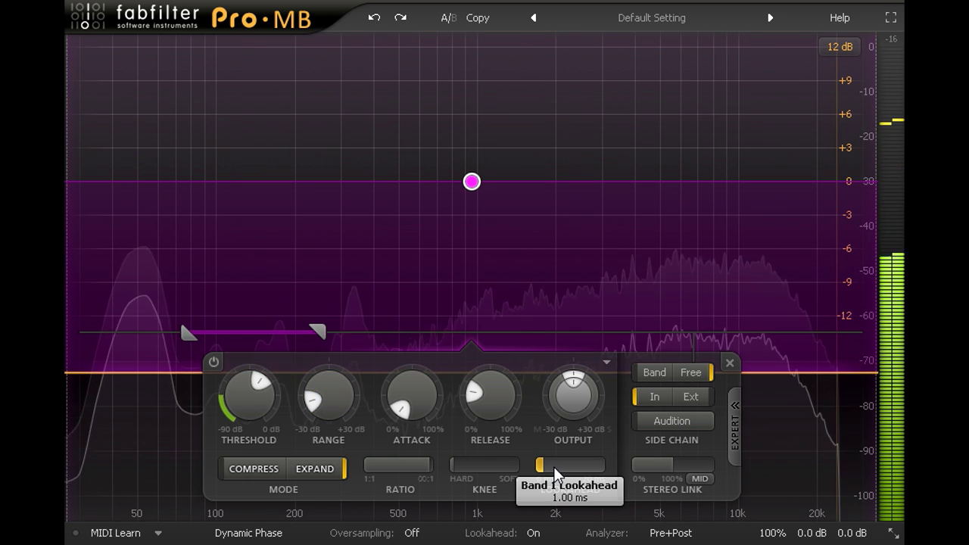
pyautogui.moveTo(557, 466); pyautogui.dragTo(827, 421)
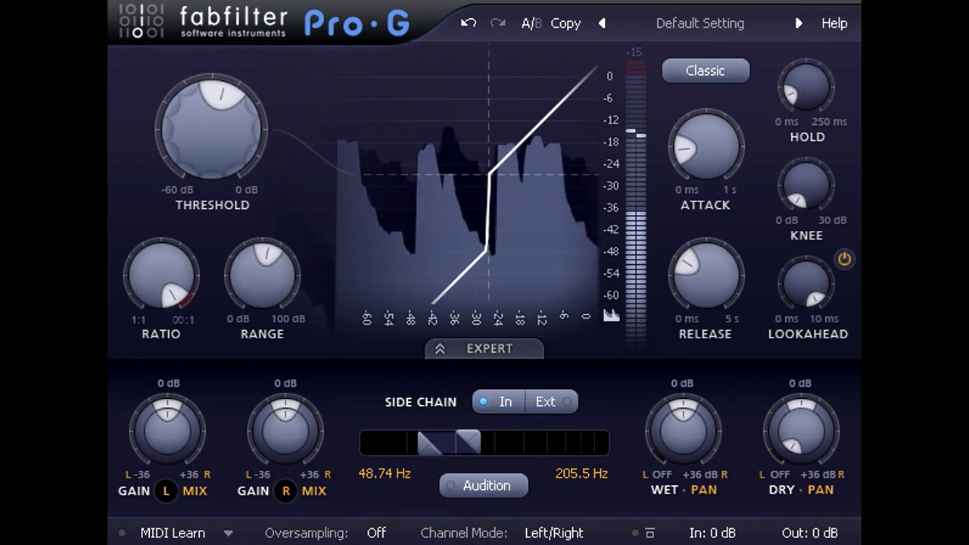
# Move the Pro-G gate's Range up and back down until it reads about 20 dB
pyautogui.moveTo(259, 285); pyautogui.dragTo(263, 246)
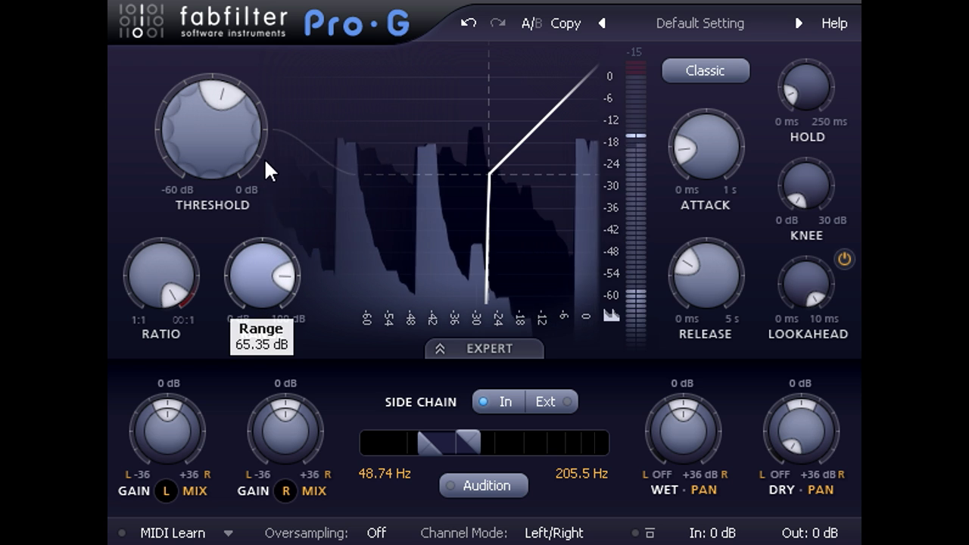
pyautogui.moveTo(277, 105); pyautogui.dragTo(279, 155)
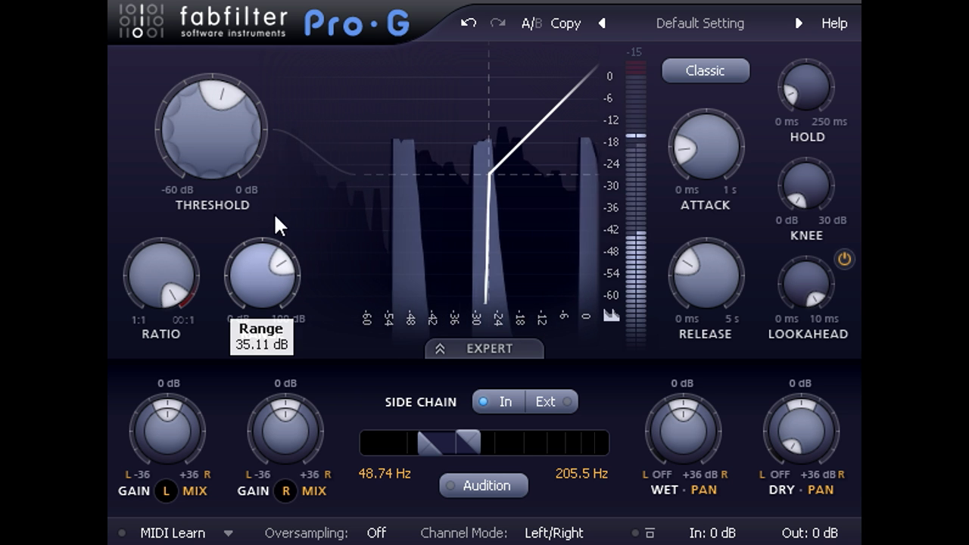
pyautogui.moveTo(274, 251); pyautogui.dragTo(265, 285)
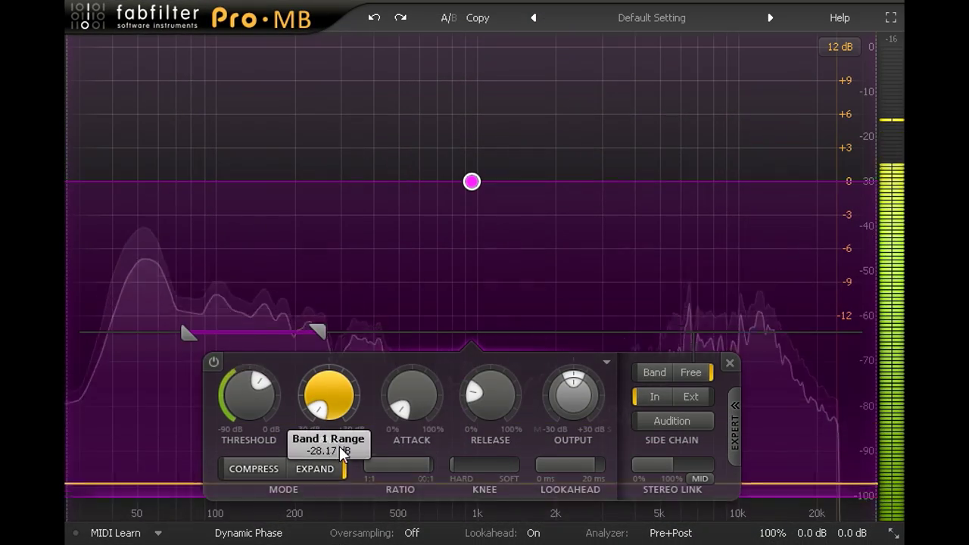
# Set range to -30 dB, shift the band to the highs near 11 kHz, key it from Band, and A/B it
pyautogui.moveTo(343, 452); pyautogui.dragTo(340, 493)
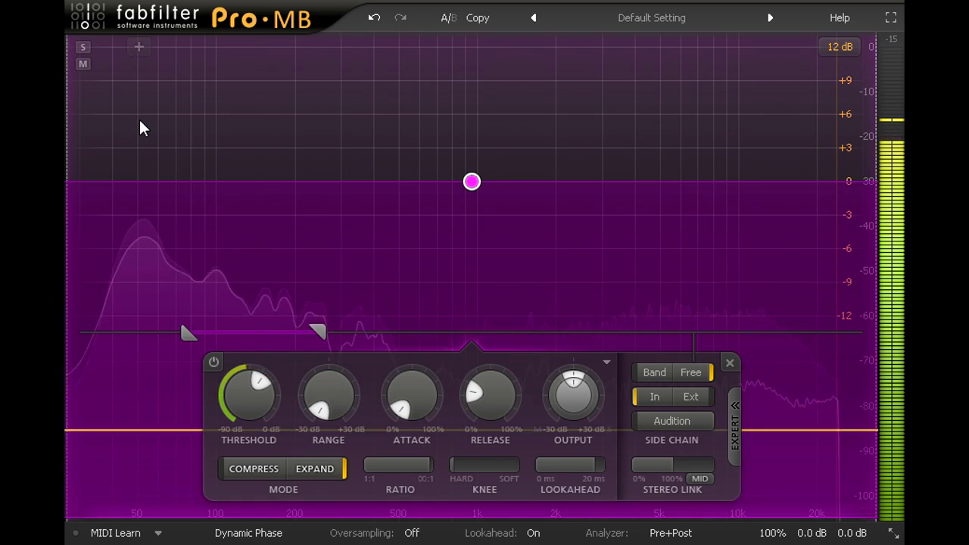
pyautogui.moveTo(69, 123); pyautogui.dragTo(628, 168)
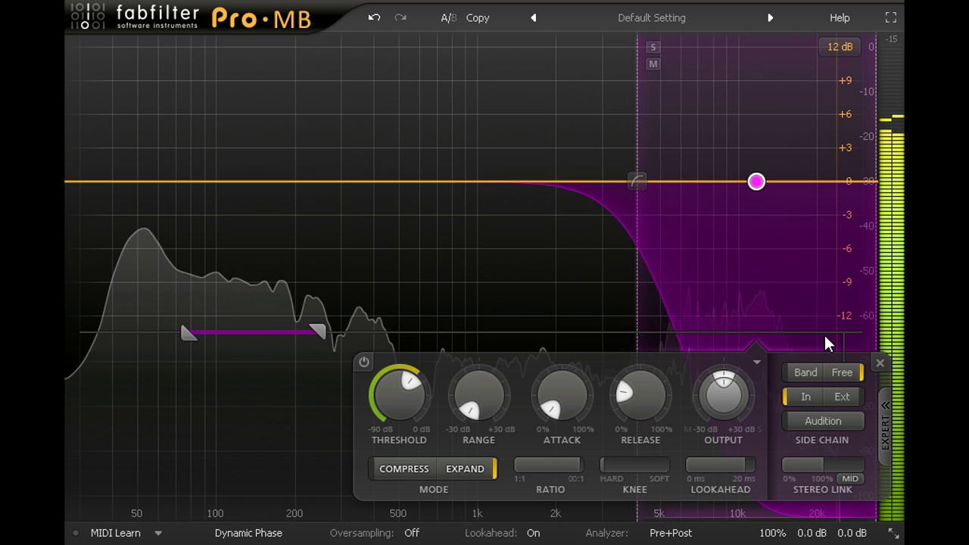
pyautogui.click(807, 372)
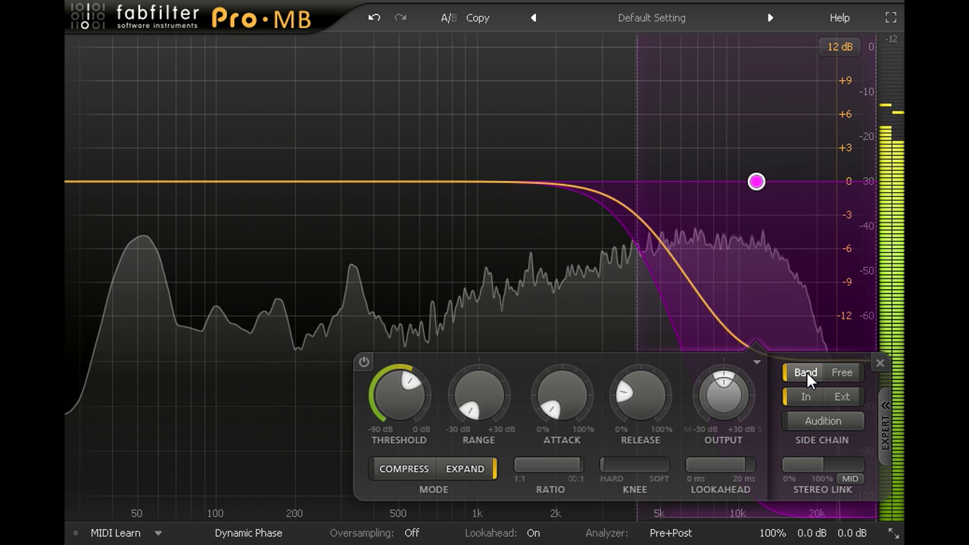
pyautogui.click(363, 364)
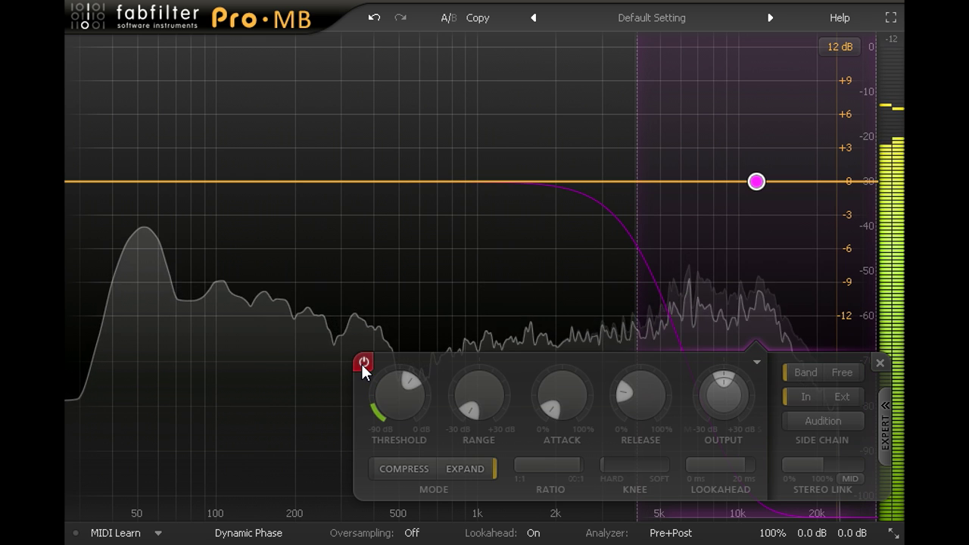
pyautogui.click(362, 364)
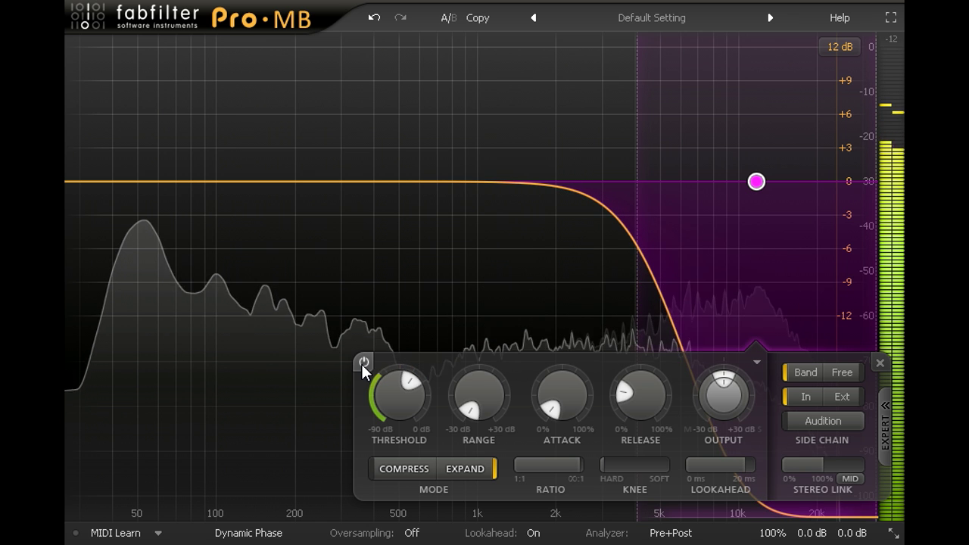
# Move the band to about 81 Hz with a 145 Hz upper crossover and a Free side-chain topping at 199 Hz
pyautogui.moveTo(757, 183)
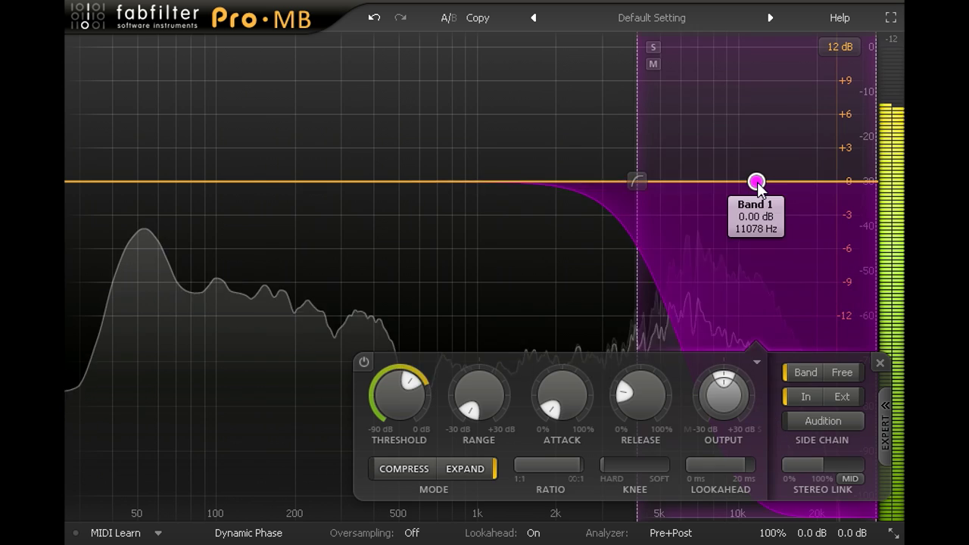
pyautogui.moveTo(757, 183); pyautogui.dragTo(187, 182)
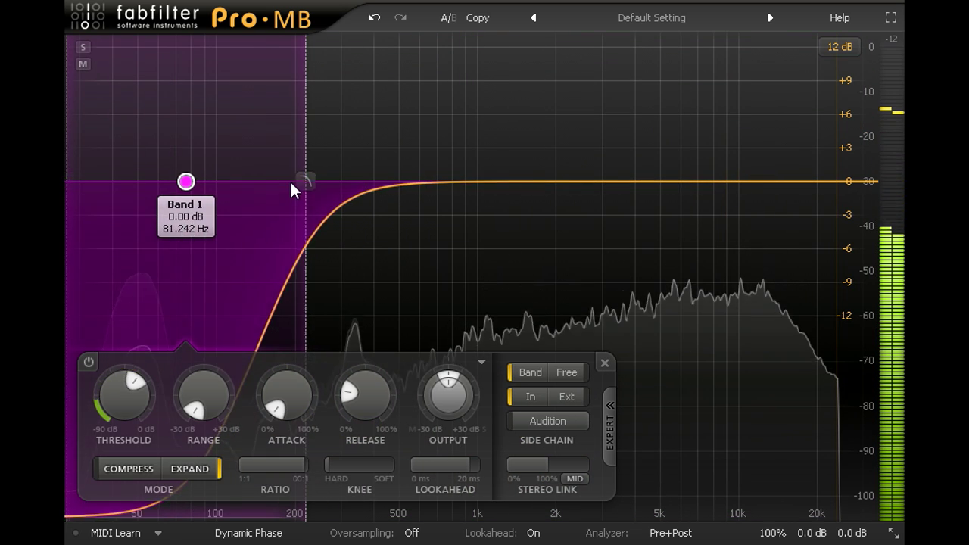
pyautogui.moveTo(303, 182); pyautogui.dragTo(255, 162)
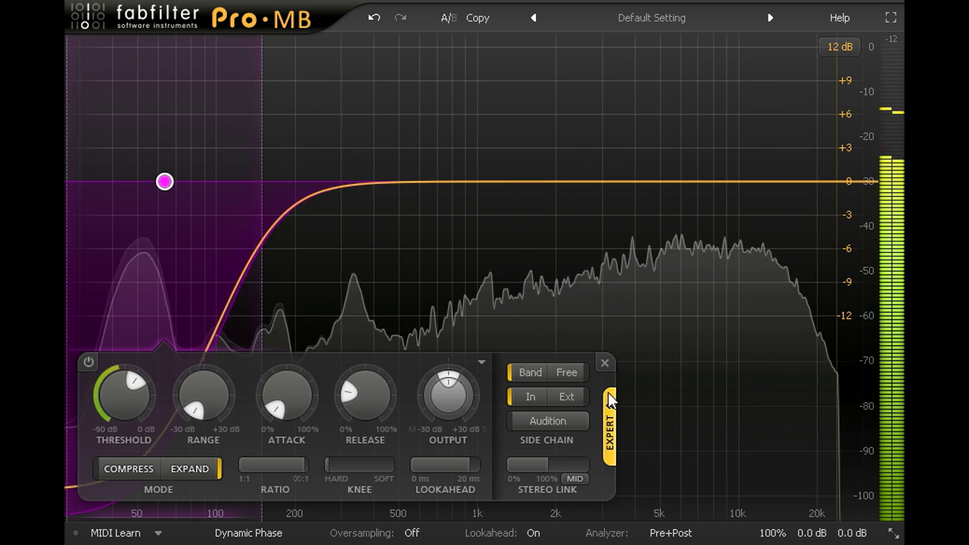
pyautogui.click(573, 373)
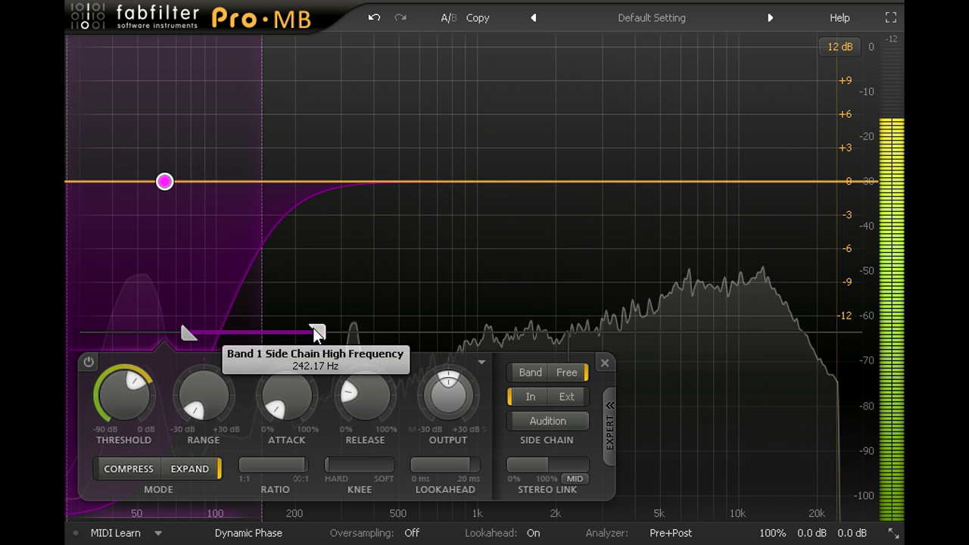
pyautogui.moveTo(316, 333); pyautogui.dragTo(296, 333)
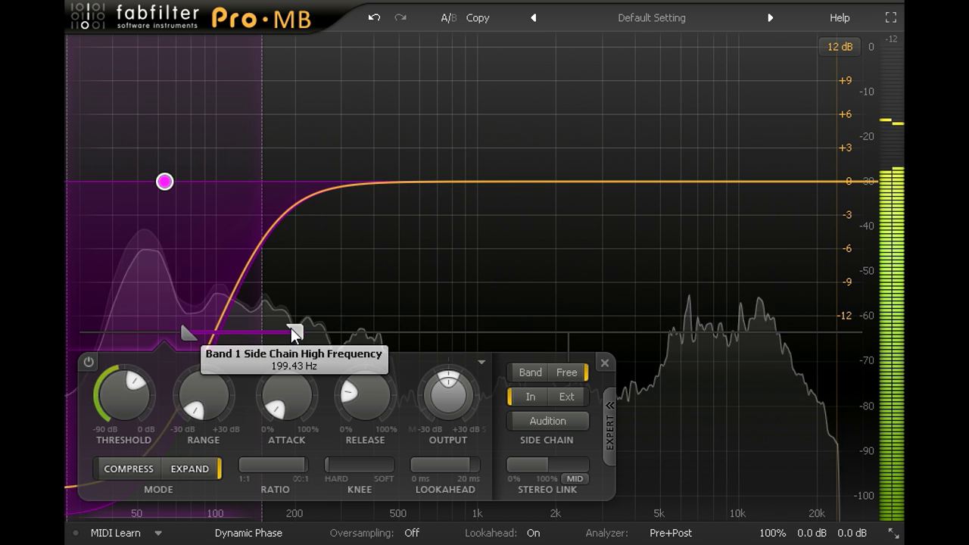
# Adjust the release to about 25% and the range to -12.85 dB
pyautogui.moveTo(366, 394); pyautogui.dragTo(372, 439)
pyautogui.moveTo(214, 390); pyautogui.dragTo(217, 312)
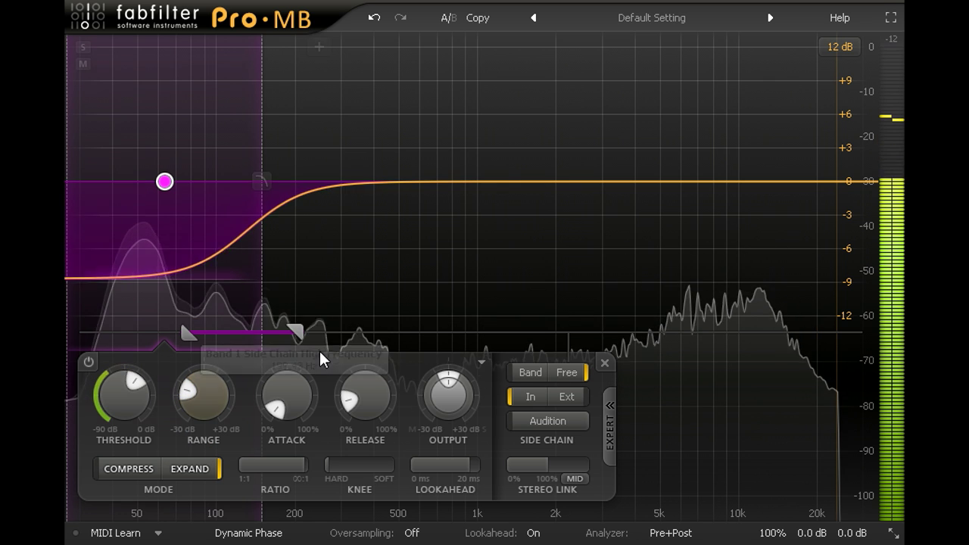
pyautogui.moveTo(362, 395); pyautogui.dragTo(370, 350)
pyautogui.moveTo(211, 408); pyautogui.dragTo(212, 389)
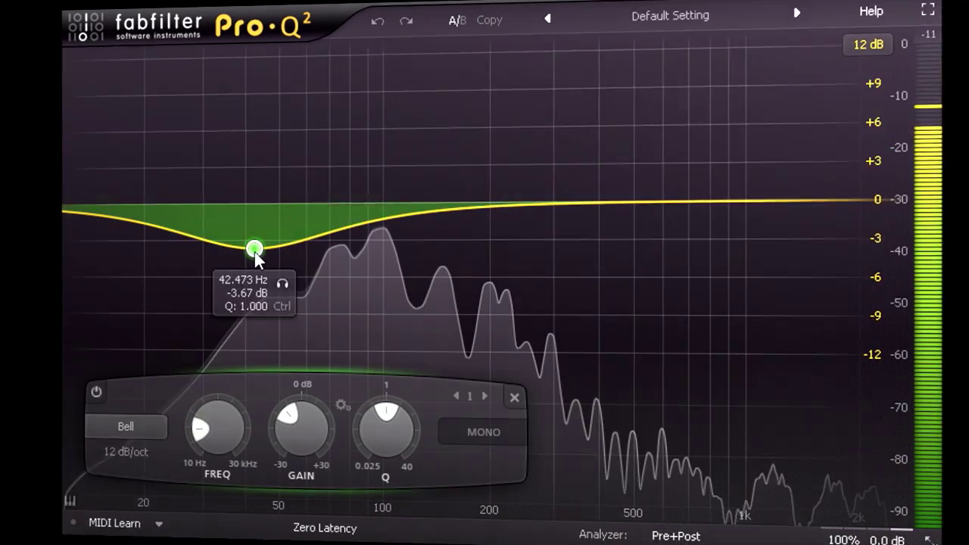
# Cut the Pro-Q 2 bell near 50 Hz to -5.5 dB and bypass it, then set Pro-MB's upper crossover near 107 Hz
pyautogui.moveTo(254, 252); pyautogui.dragTo(274, 299)
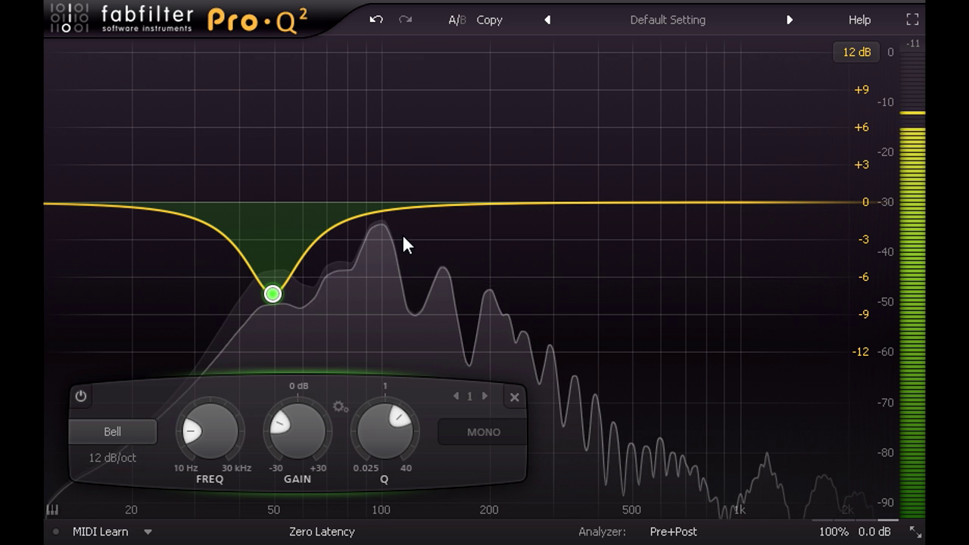
pyautogui.click(80, 396)
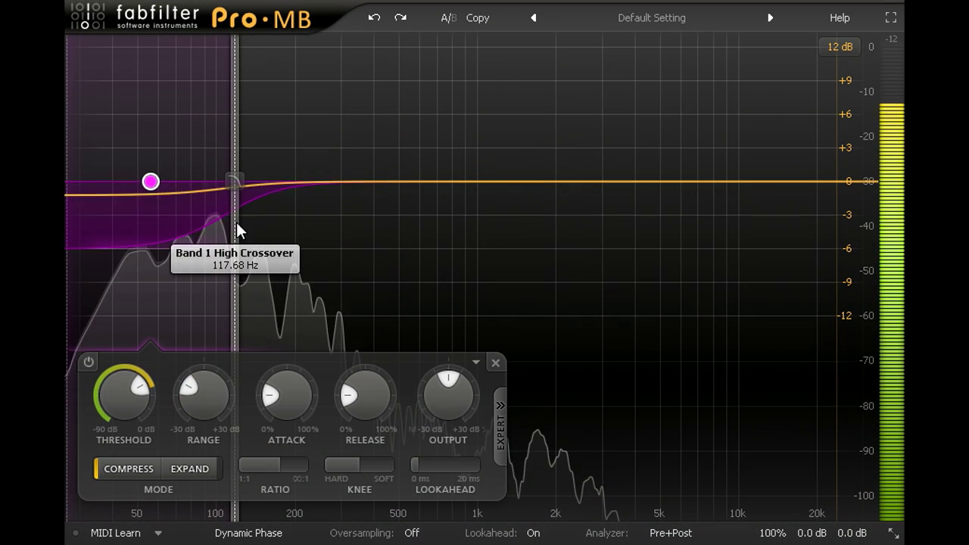
pyautogui.moveTo(237, 222); pyautogui.dragTo(192, 219)
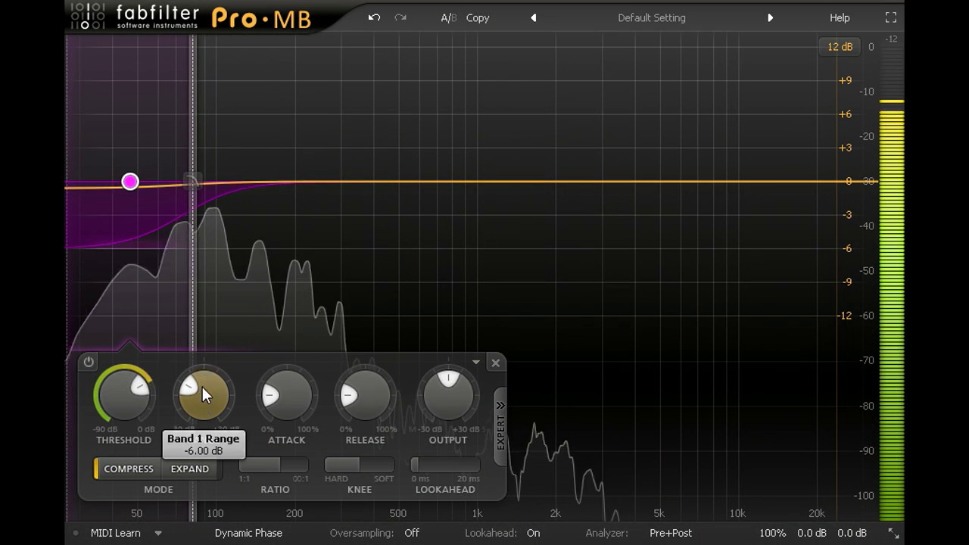
# Switch Band 1 to expansion with a 2.80:1 ratio and a knee of about 23.9 dB
pyautogui.click(193, 469)
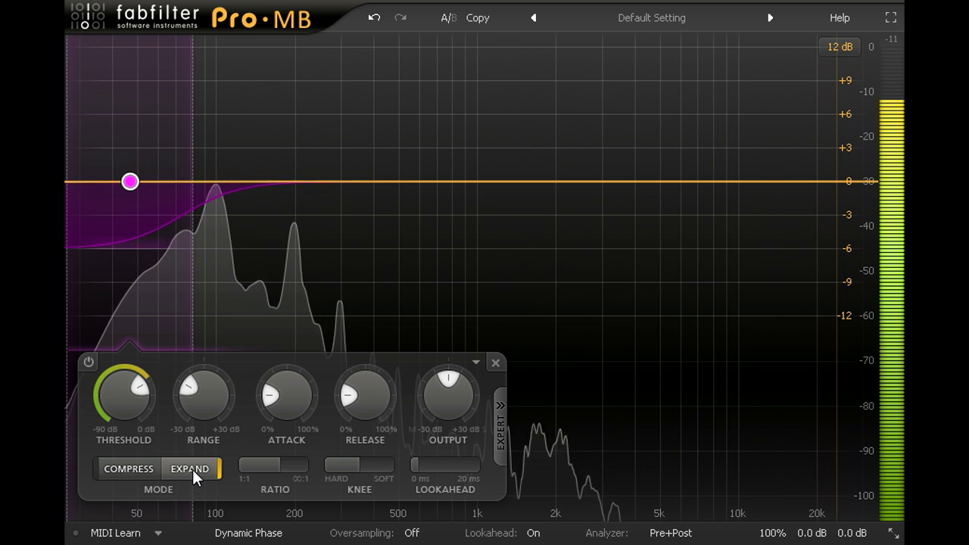
pyautogui.moveTo(227, 473); pyautogui.dragTo(238, 474)
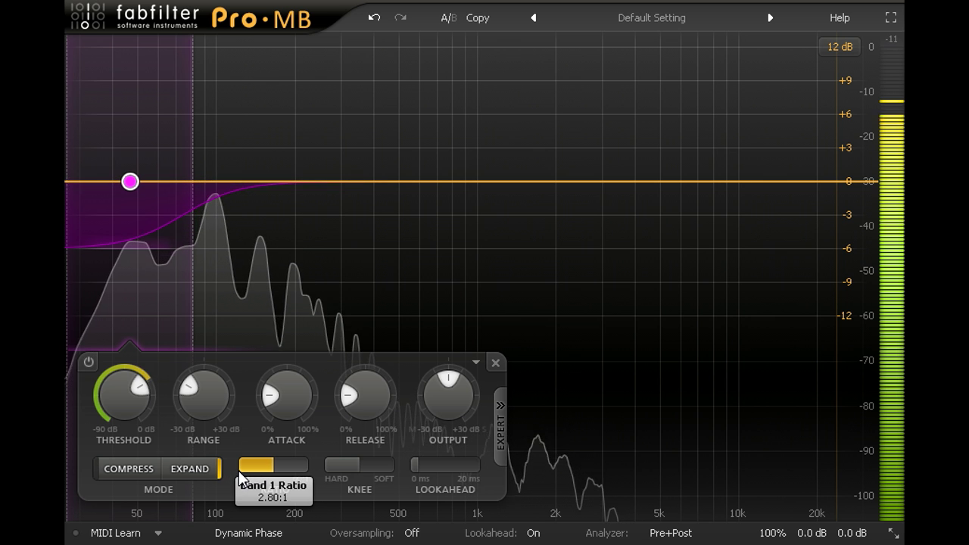
pyautogui.moveTo(339, 465); pyautogui.dragTo(289, 465)
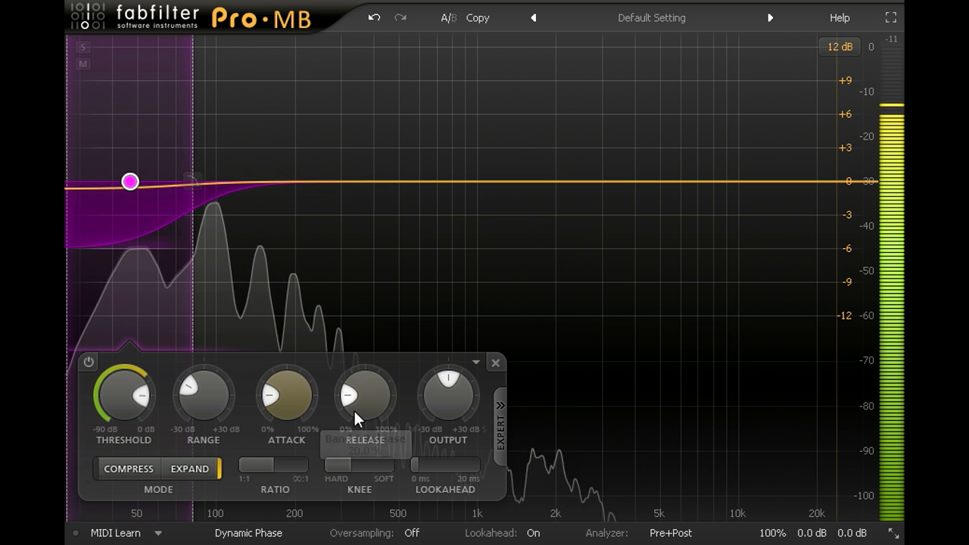
# Switch the sidechain filter to free mode and set its top to about 306 Hz
pyautogui.click(500, 417)
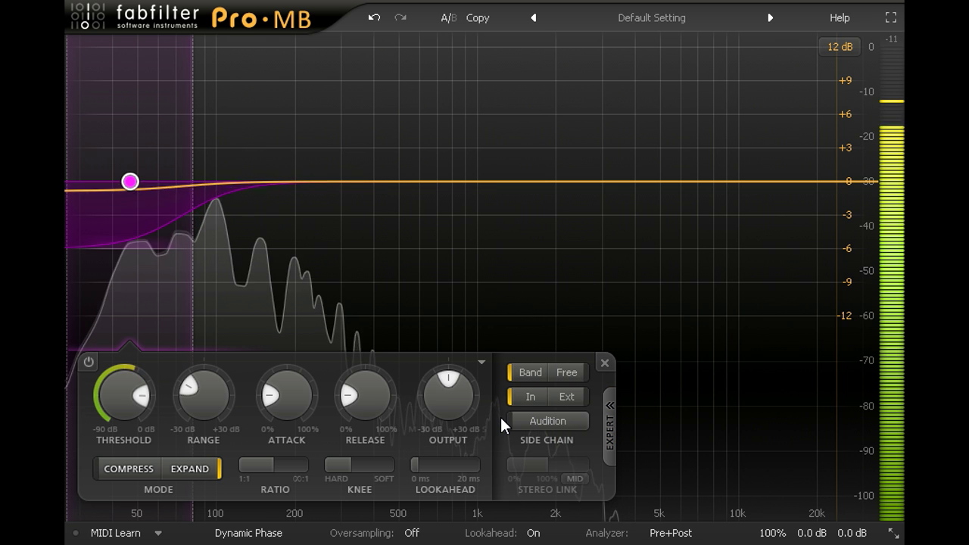
pyautogui.click(575, 374)
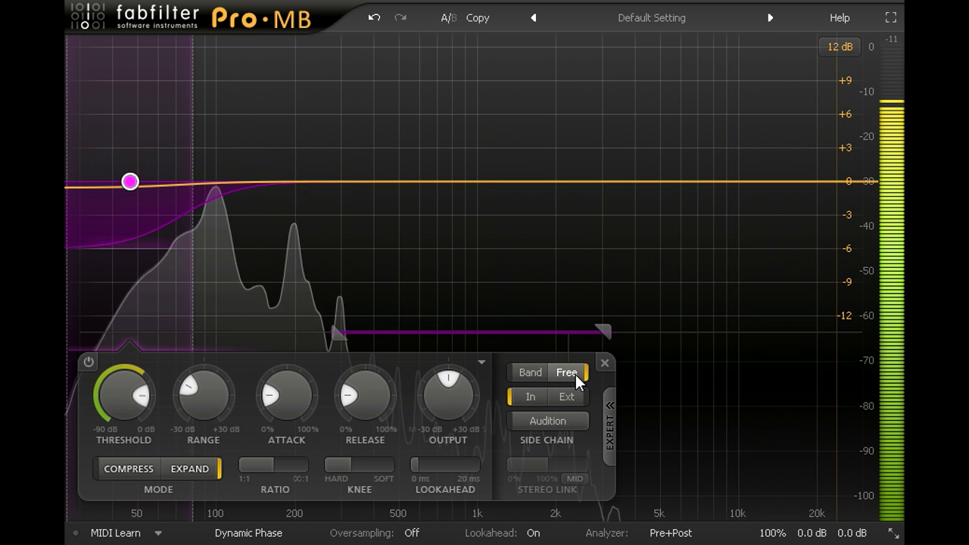
pyautogui.moveTo(490, 333); pyautogui.dragTo(356, 336)
pyautogui.moveTo(465, 335); pyautogui.dragTo(339, 333)
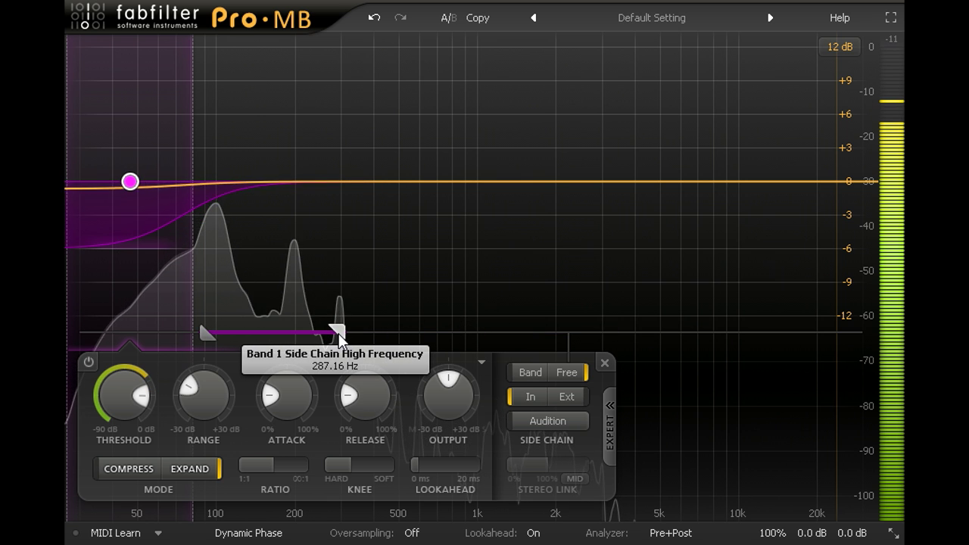
pyautogui.moveTo(231, 336); pyautogui.dragTo(259, 331)
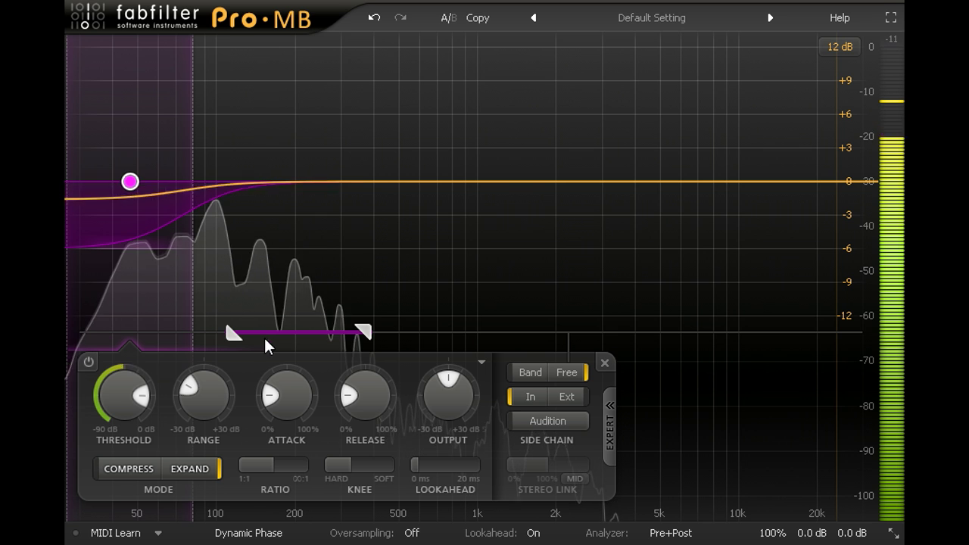
# Drag Band 1's high crossover up to about 112.9 Hz
pyautogui.scroll(3, 378, 385)
pyautogui.scroll(1, 378, 385)
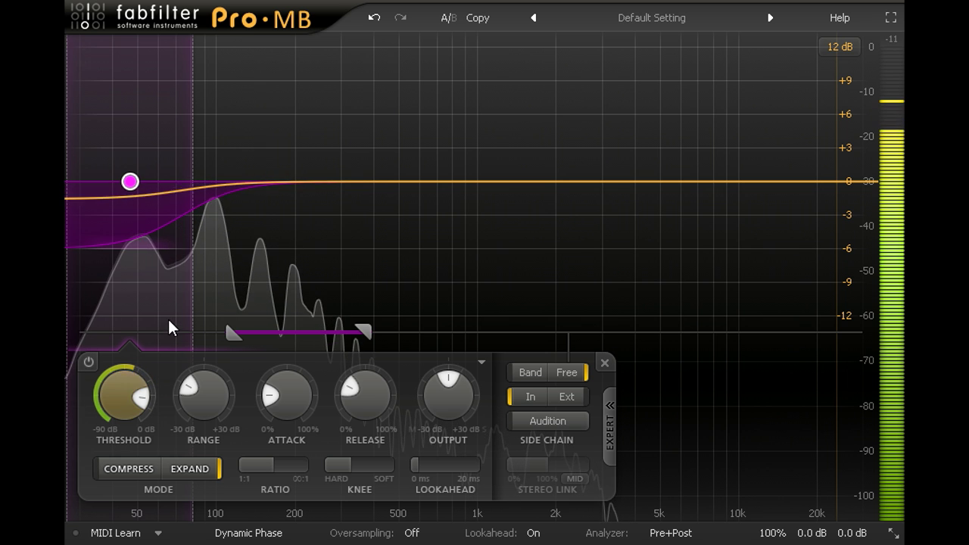
pyautogui.moveTo(192, 273); pyautogui.dragTo(228, 267)
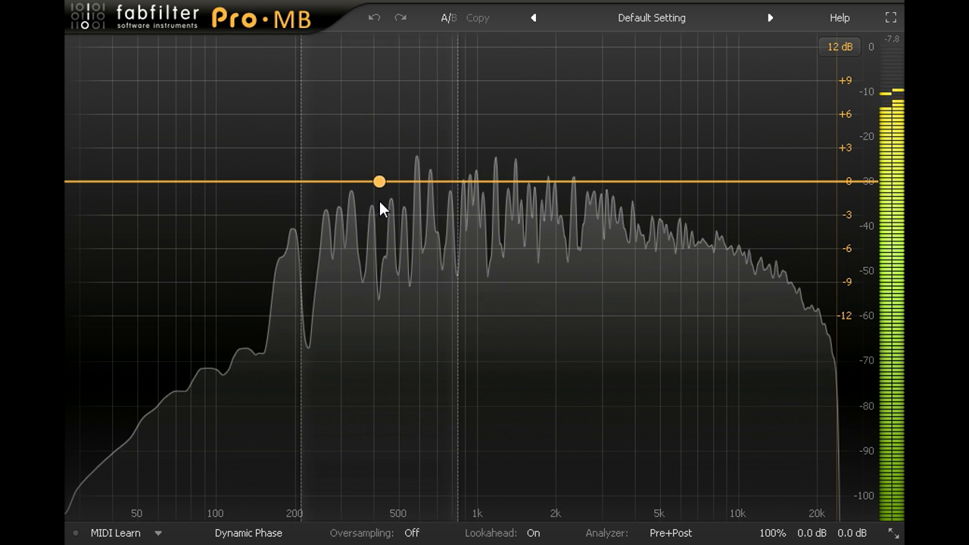
# Create a band with crossovers at about 126.5 Hz and 908 Hz, set to EXPAND
pyautogui.click(367, 192)
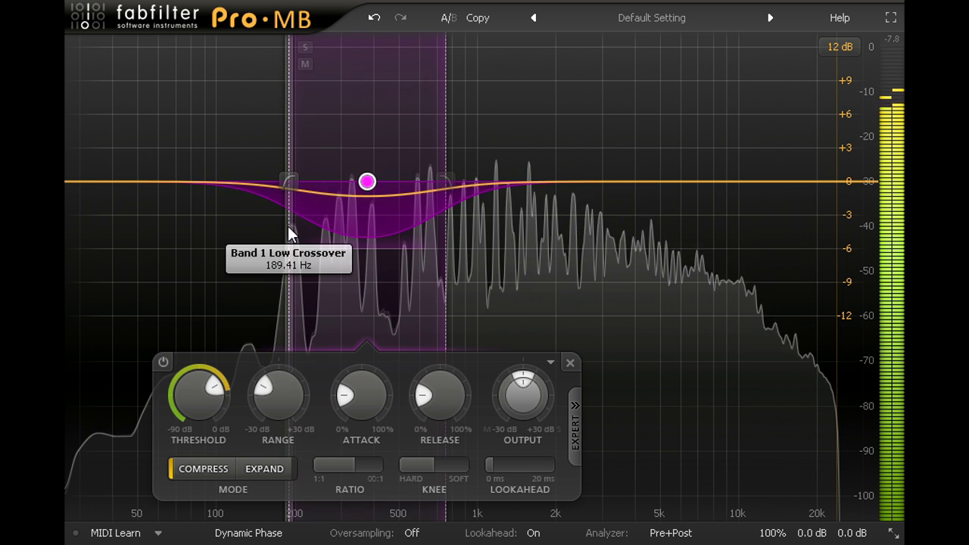
pyautogui.moveTo(289, 228); pyautogui.dragTo(244, 219)
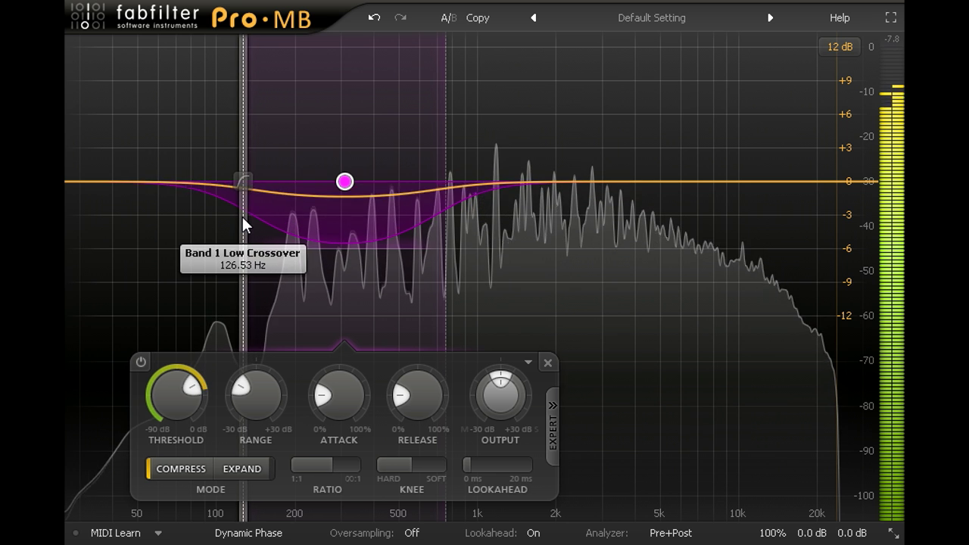
pyautogui.moveTo(448, 212); pyautogui.dragTo(460, 209)
pyautogui.click(256, 470)
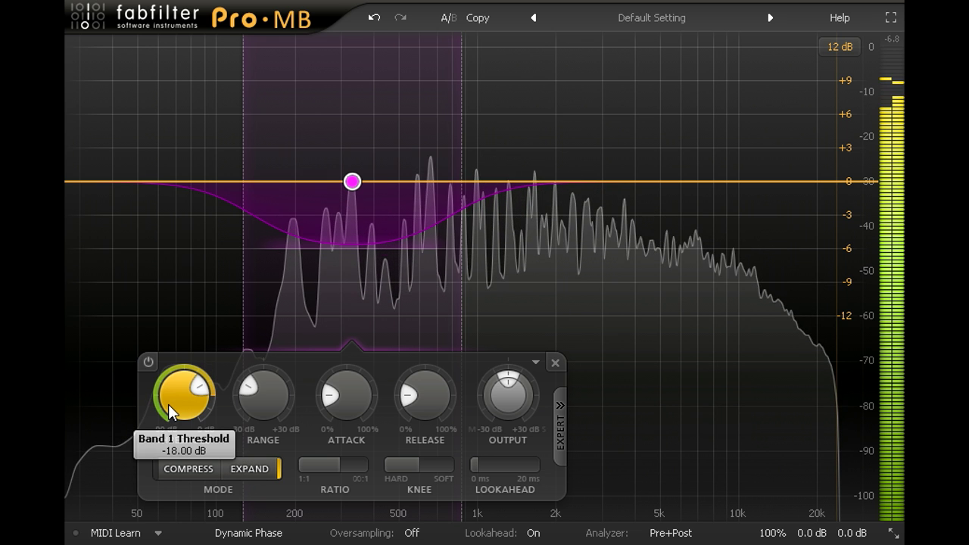
# Set ratio 2.59:1, knee 16.56 dB, release 30.8% and threshold -6.53 dB
pyautogui.moveTo(168, 404); pyautogui.dragTo(175, 352)
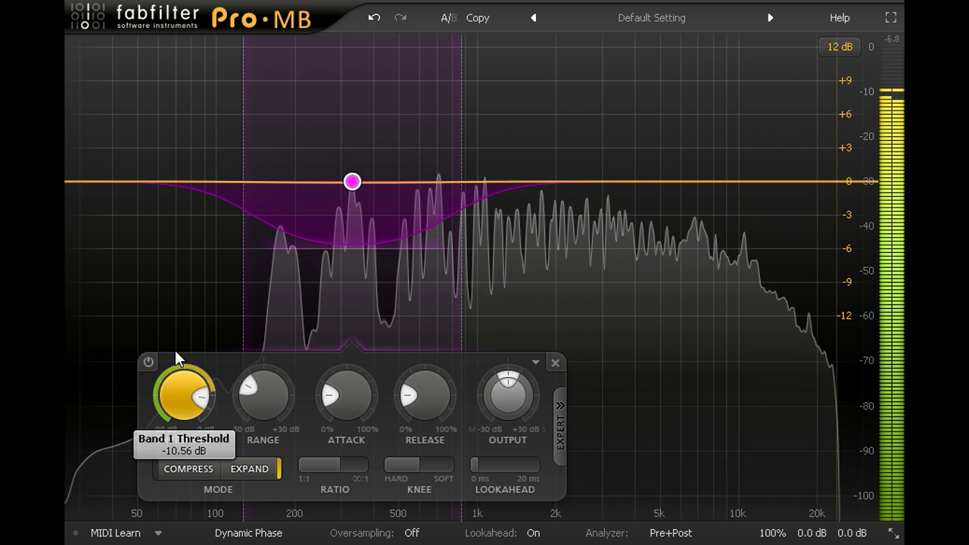
pyautogui.moveTo(324, 465); pyautogui.dragTo(307, 465)
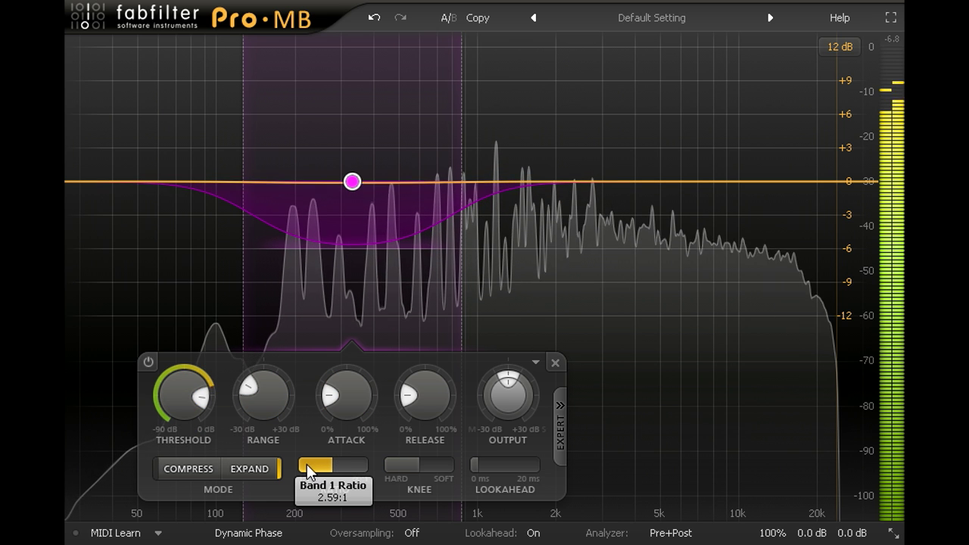
pyautogui.moveTo(408, 459); pyautogui.dragTo(359, 454)
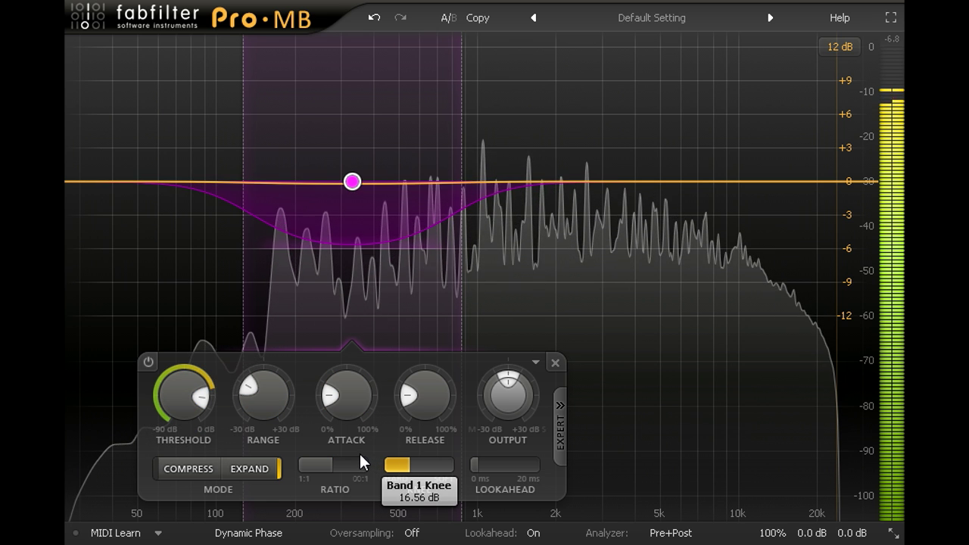
pyautogui.moveTo(424, 380); pyautogui.dragTo(425, 368)
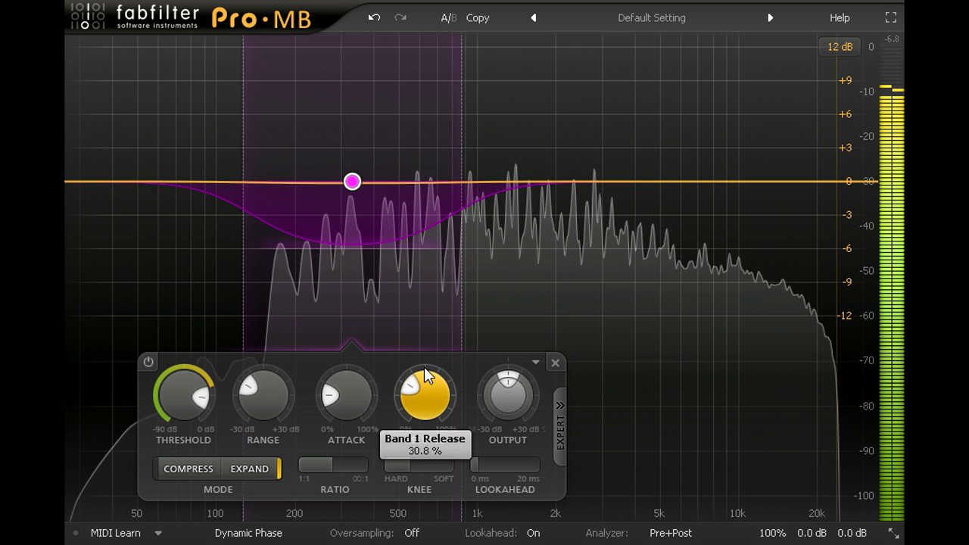
pyautogui.moveTo(209, 397); pyautogui.dragTo(185, 341)
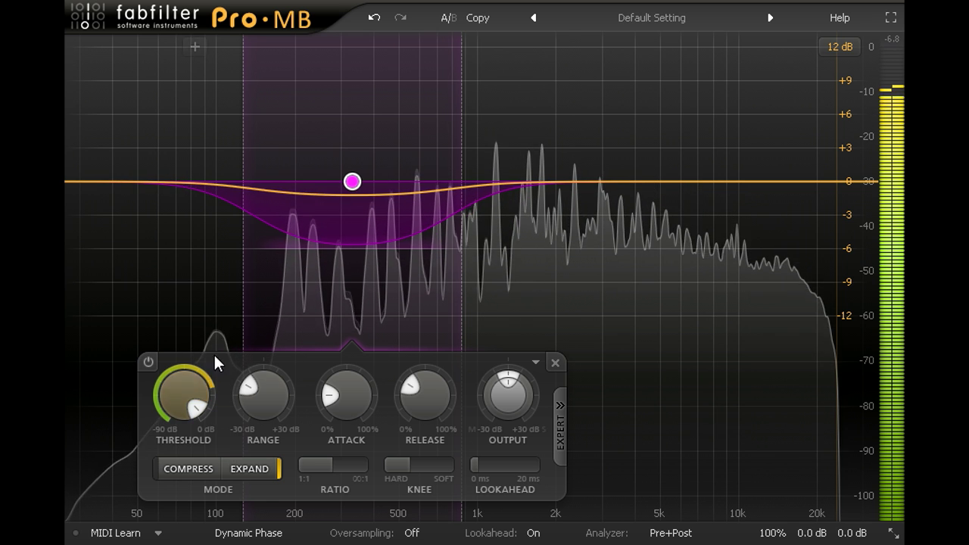
# Set Stereo Link to 100%/53% Mid-only and lower the low crossover to about 100 Hz
pyautogui.click(558, 421)
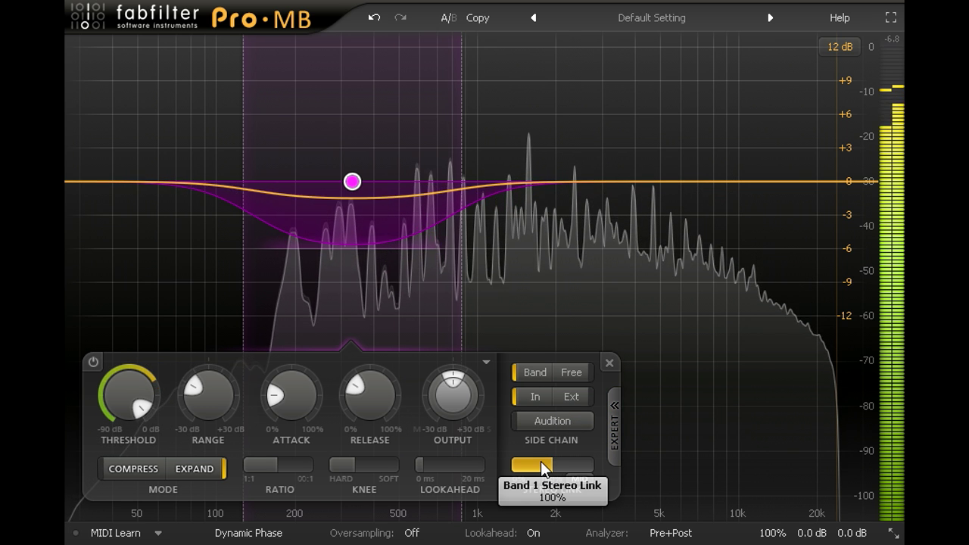
pyautogui.moveTo(540, 463); pyautogui.dragTo(717, 459)
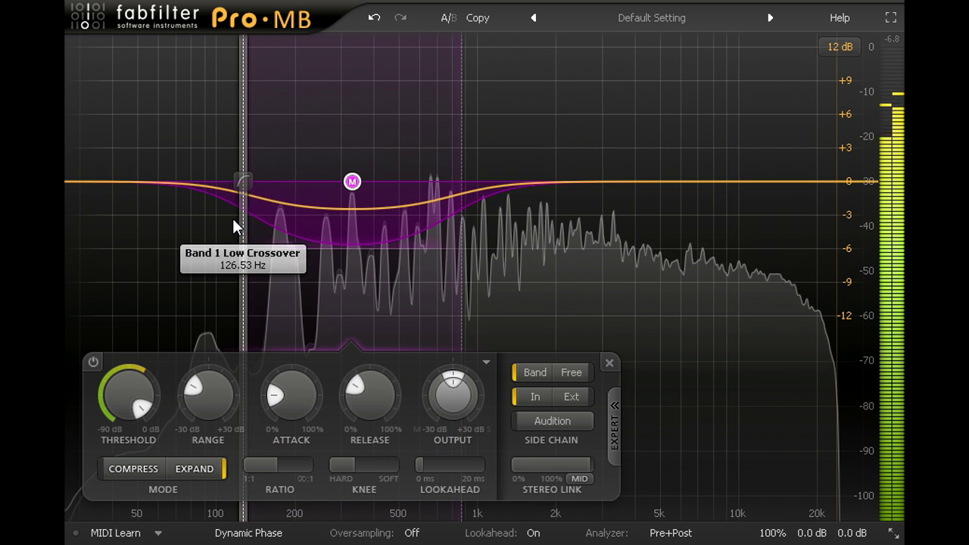
pyautogui.moveTo(232, 218); pyautogui.dragTo(209, 217)
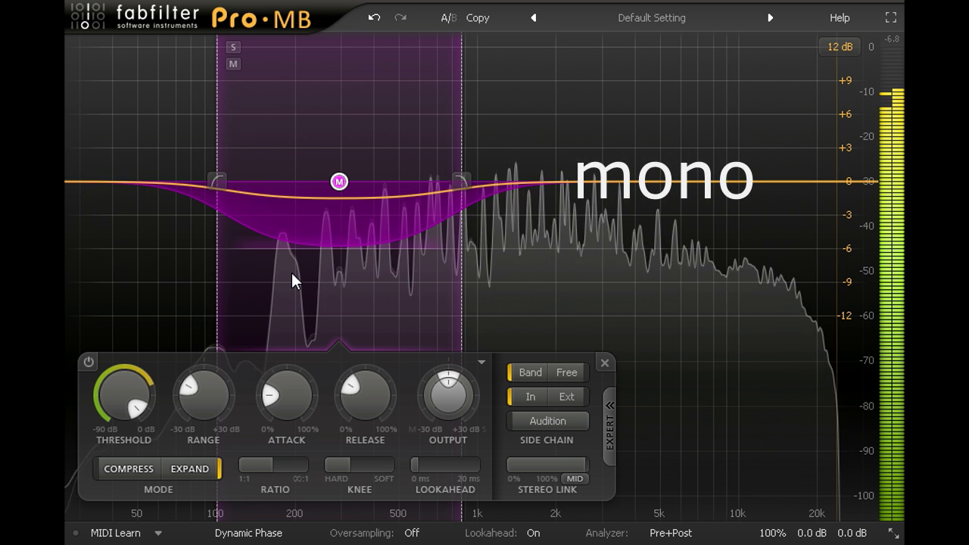
# Raise the band node slightly, set Pan to Side -1.04 dB, and Stereo Link to 88%
pyautogui.moveTo(339, 180); pyautogui.dragTo(340, 162)
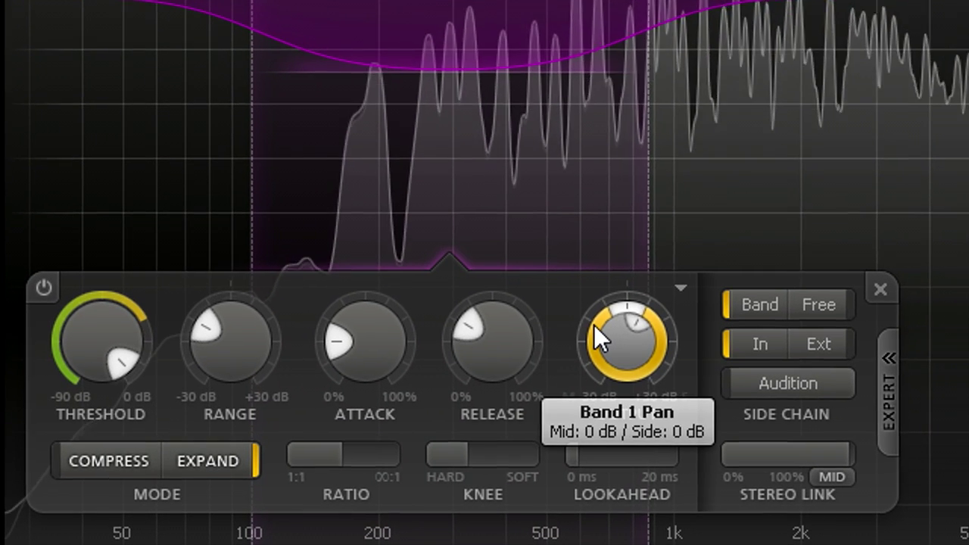
pyautogui.moveTo(594, 324); pyautogui.dragTo(594, 379)
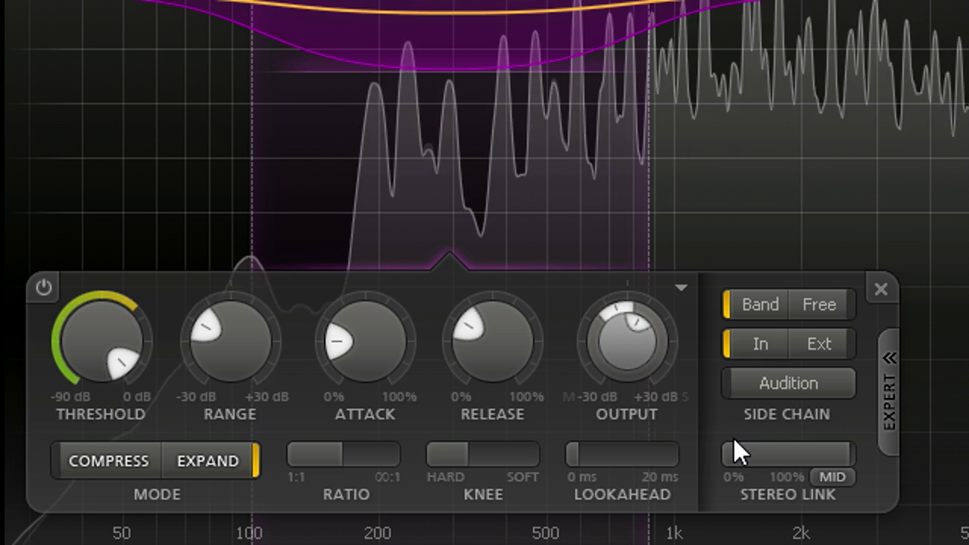
pyautogui.moveTo(822, 444); pyautogui.dragTo(709, 449)
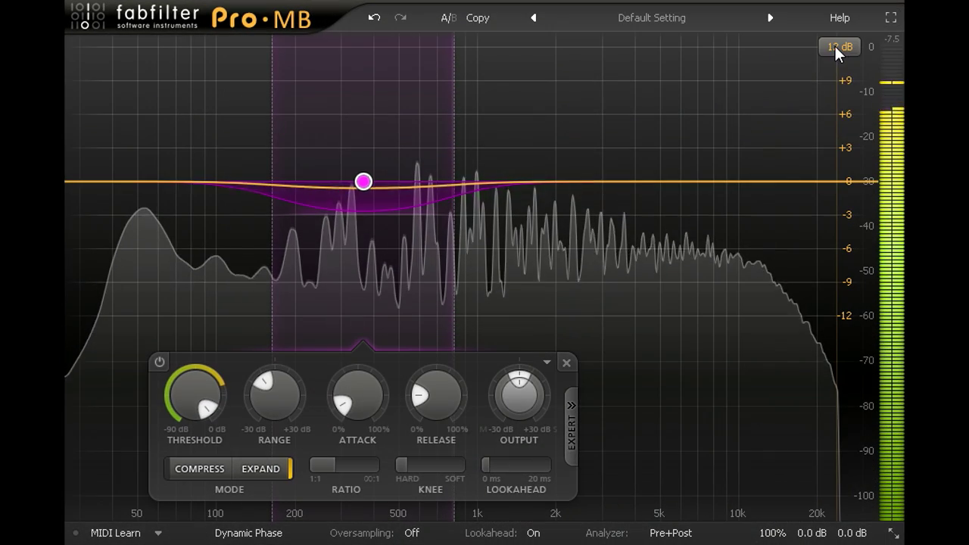
# Set the display range to 6 dB, attack to 7.5%, and Stereo Link to about 57% Mid-only
pyautogui.click(835, 47)
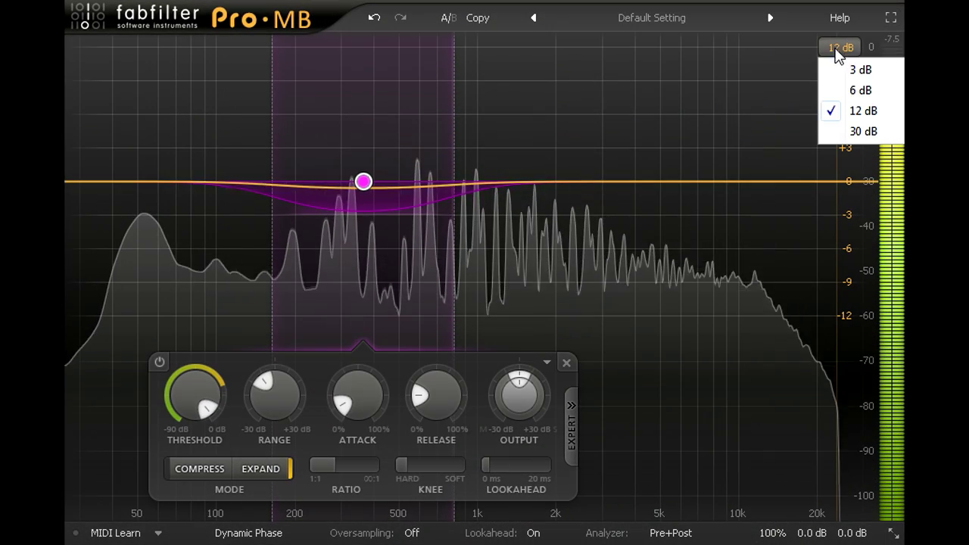
pyautogui.click(853, 91)
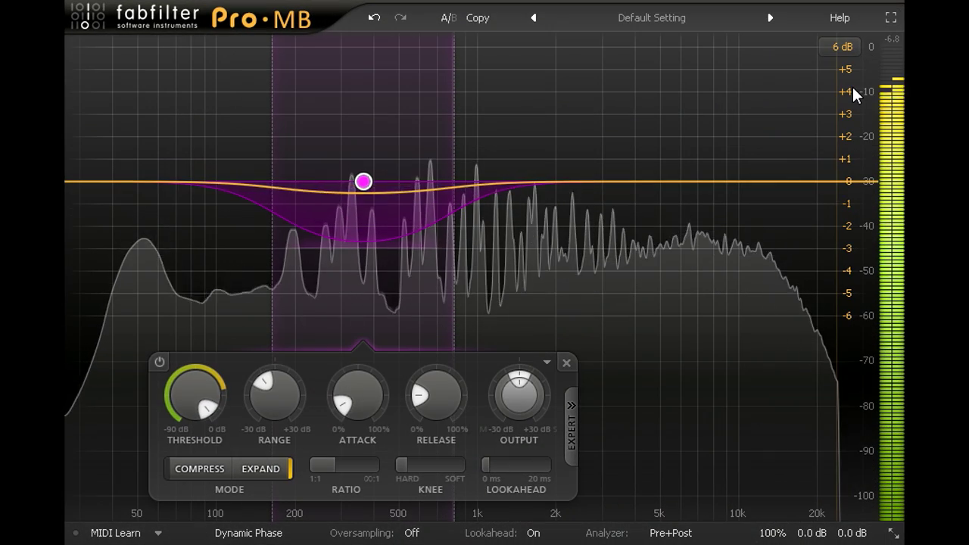
pyautogui.moveTo(356, 282)
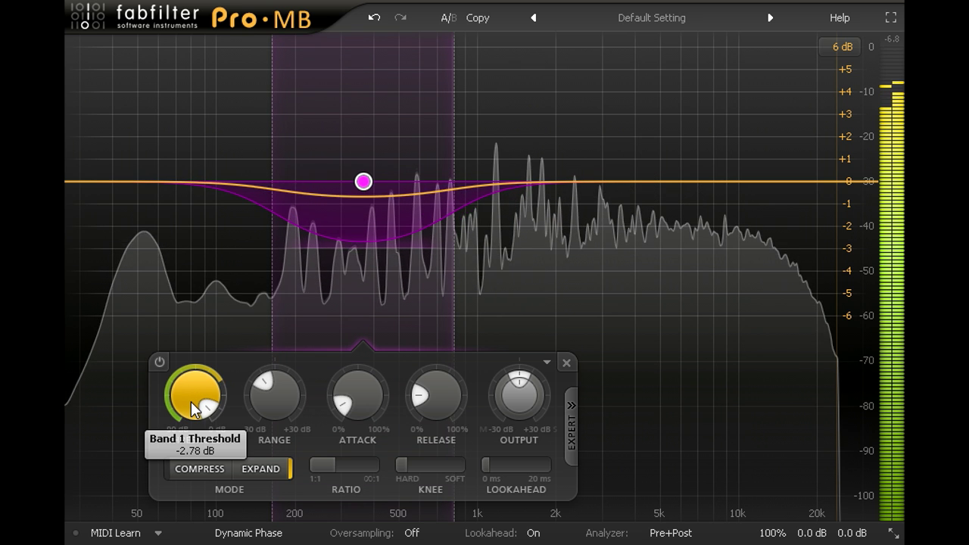
pyautogui.moveTo(358, 387); pyautogui.dragTo(359, 402)
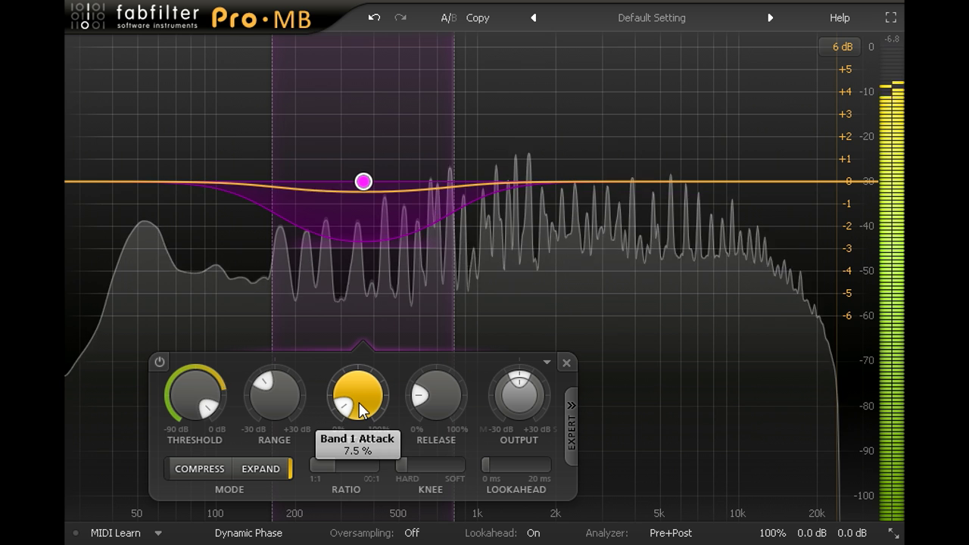
pyautogui.click(573, 423)
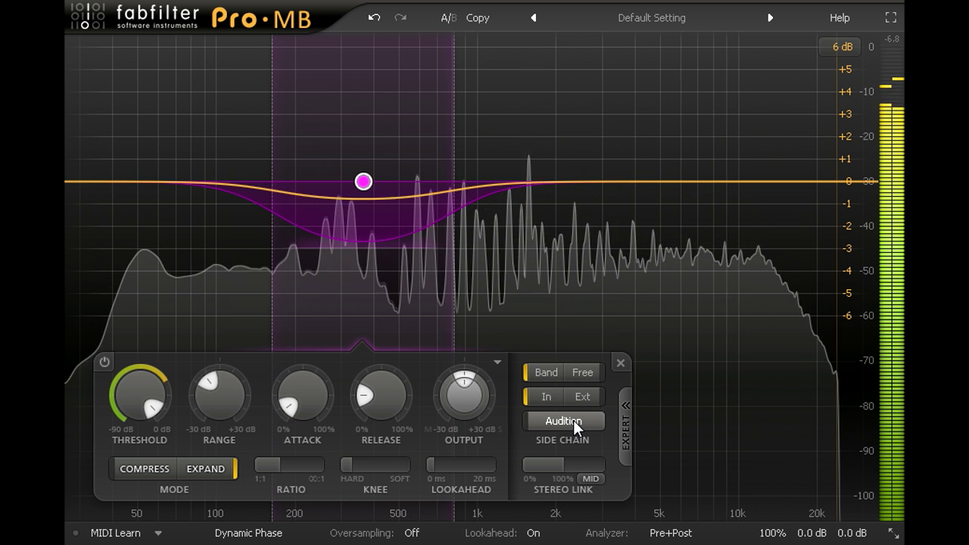
pyautogui.moveTo(560, 458); pyautogui.dragTo(716, 459)
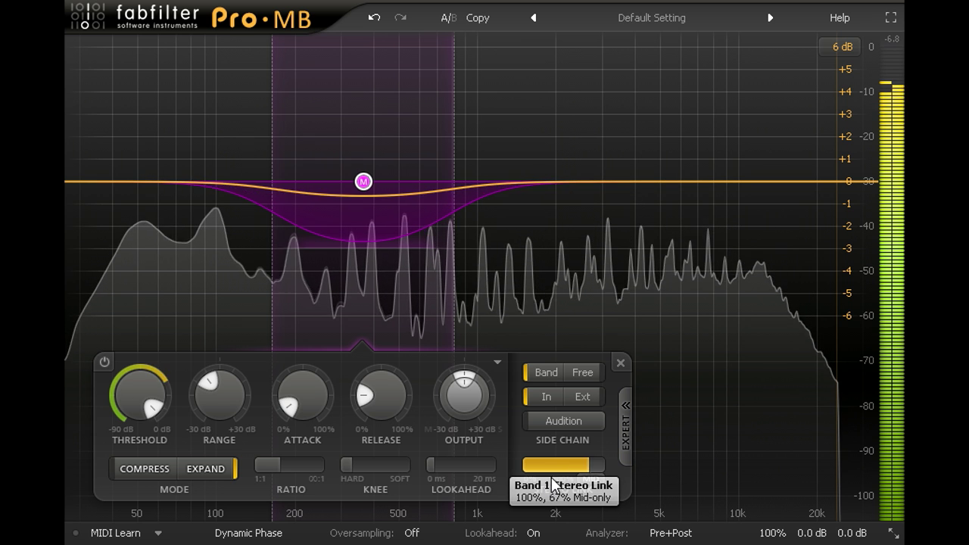
# Set Stereo Link 51%, threshold about -0.5 dB, ratio 2.18:1, range -4.3 dB, release about 27.7%
pyautogui.moveTo(554, 484); pyautogui.dragTo(406, 514)
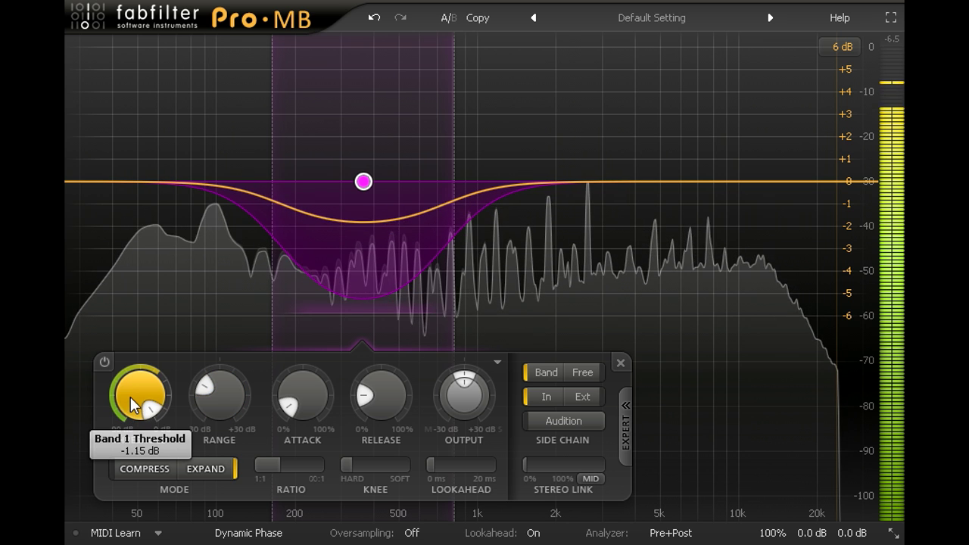
pyautogui.moveTo(130, 397); pyautogui.dragTo(130, 392)
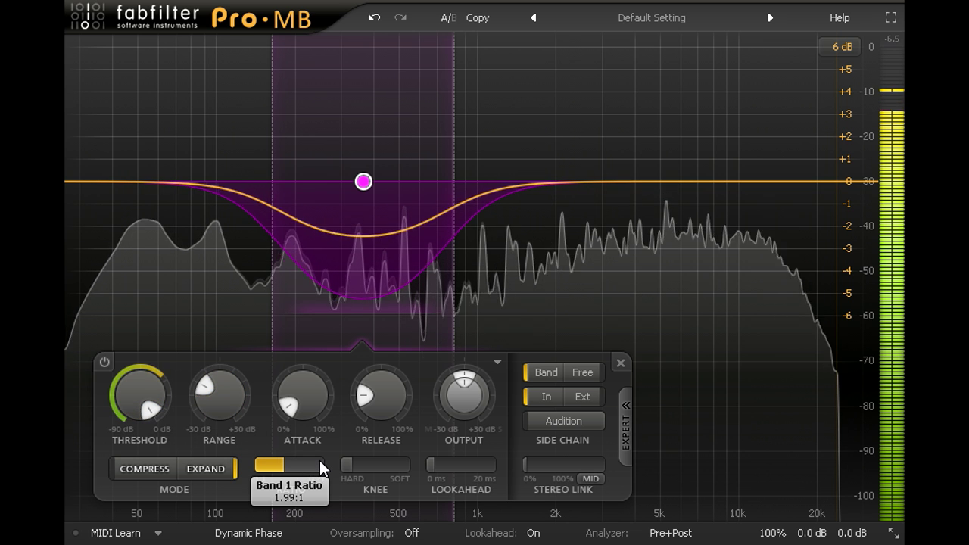
pyautogui.moveTo(334, 457); pyautogui.dragTo(334, 458)
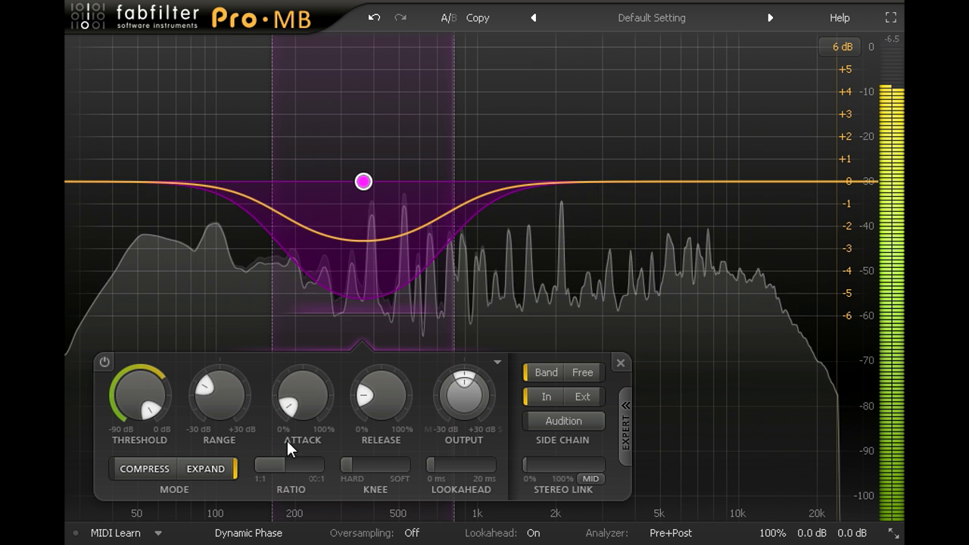
pyautogui.moveTo(224, 402); pyautogui.dragTo(223, 388)
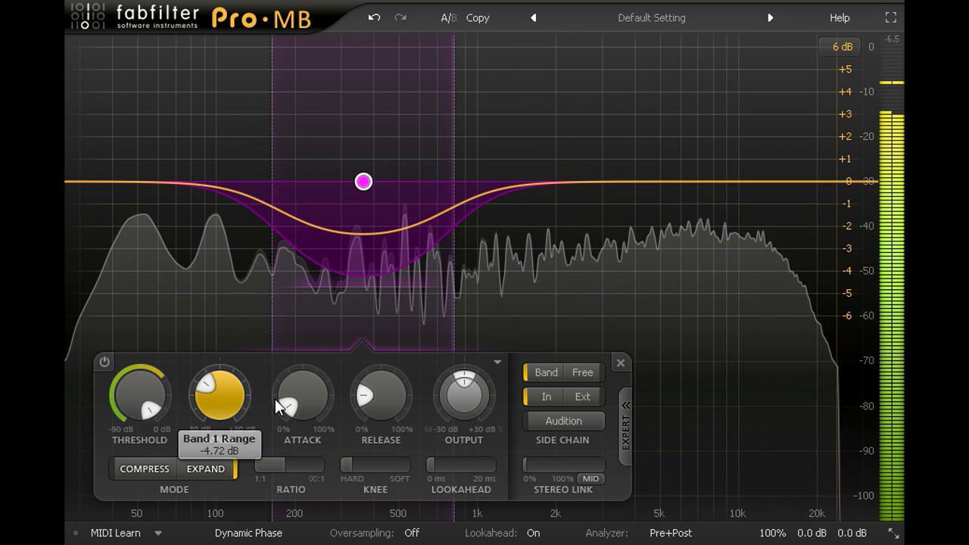
pyautogui.moveTo(382, 398); pyautogui.dragTo(377, 338)
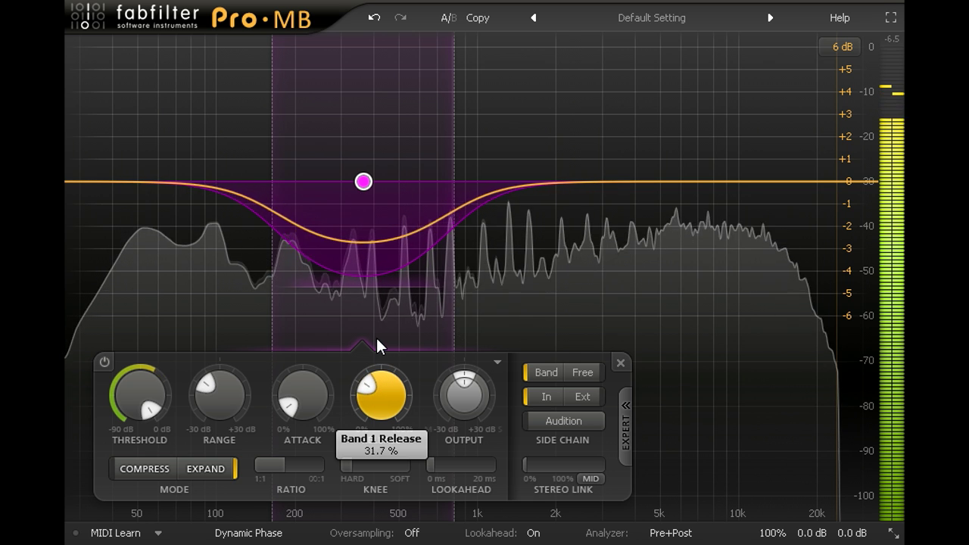